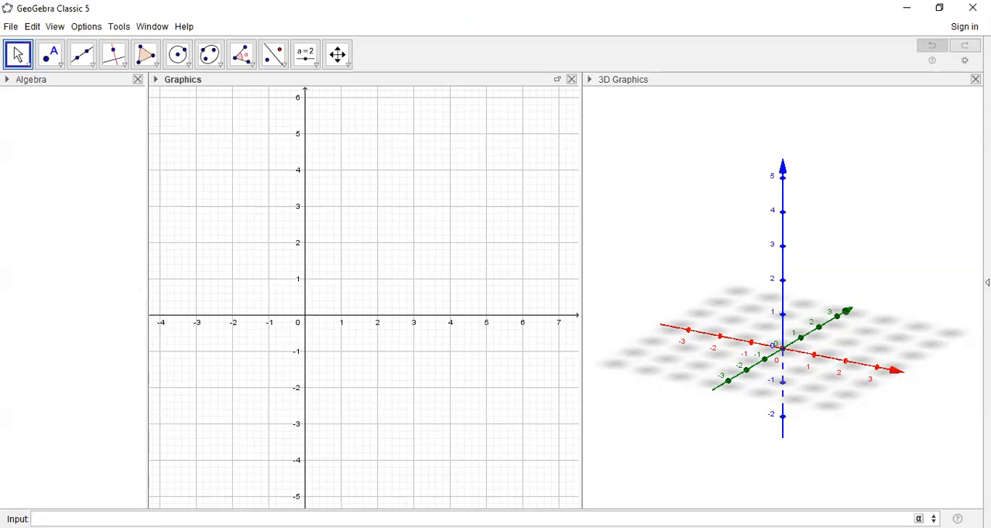
- Create point A at the origin with coordinates (0,0,0)
{"action": "type", "text": "A=(0,0,0"}
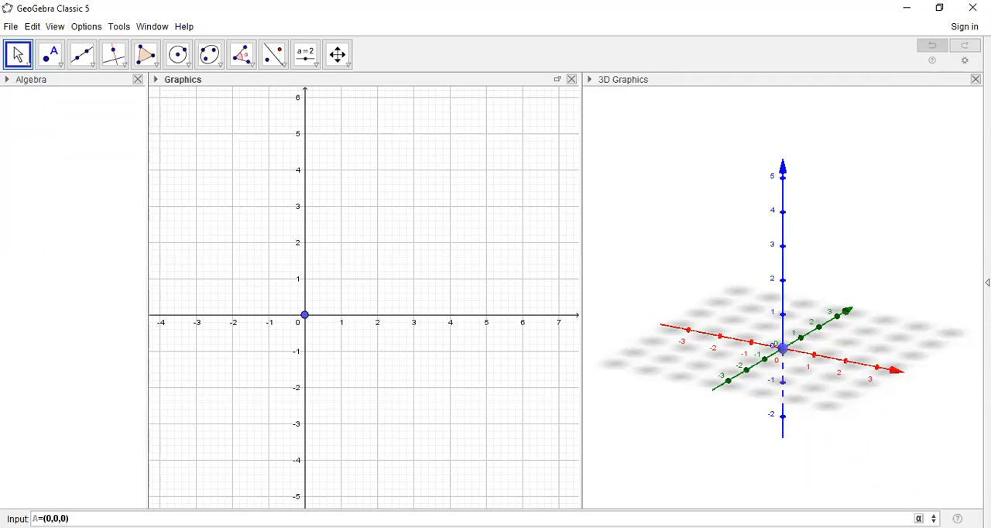
{"action": "key", "text": "Return"}
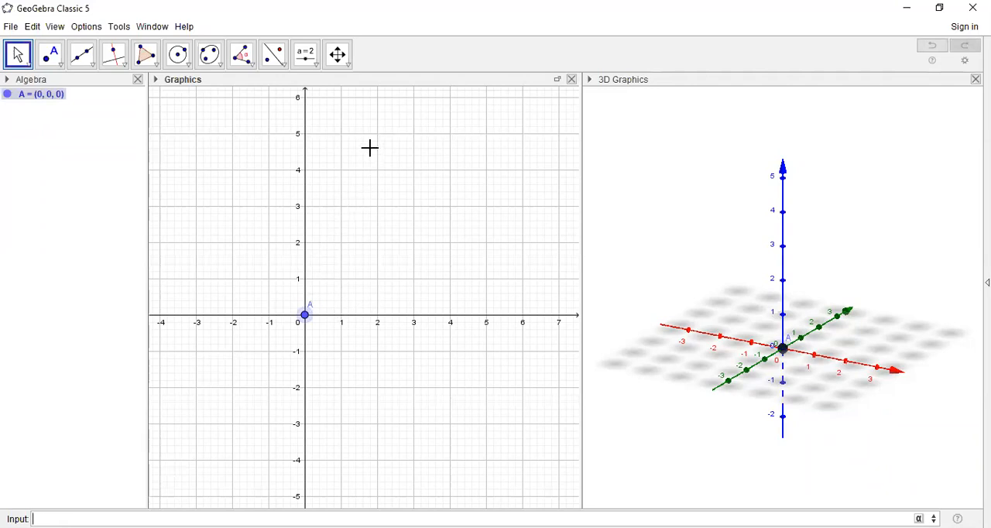
- Add a number slider named r to the 2D Graphics view, with minimum 0, maximum 5 and increment 1
{"action": "left_click", "coordinate": [314, 67]}
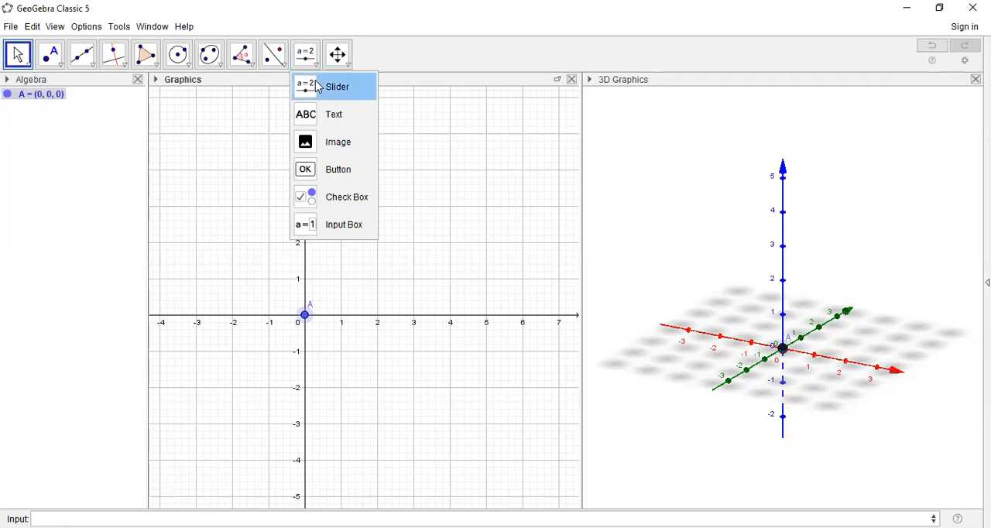
{"action": "left_click", "coordinate": [317, 85]}
{"action": "left_click", "coordinate": [314, 149]}
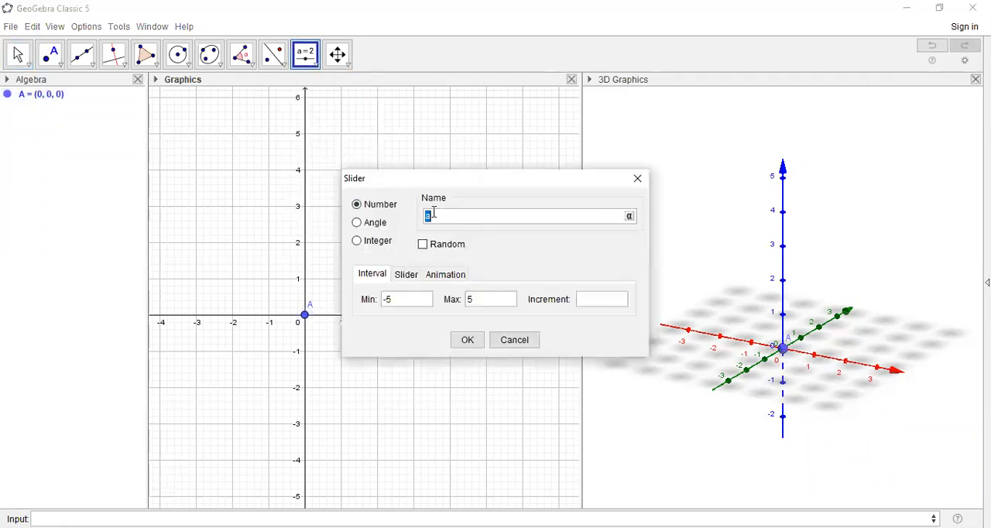
{"action": "key", "text": "BackSpace"}
{"action": "type", "text": "r"}
{"action": "left_click", "coordinate": [400, 301]}
{"action": "key", "text": "BackSpace"}
{"action": "key", "text": "BackSpace"}
{"action": "type", "text": "01"}
{"action": "left_click", "coordinate": [467, 341]}
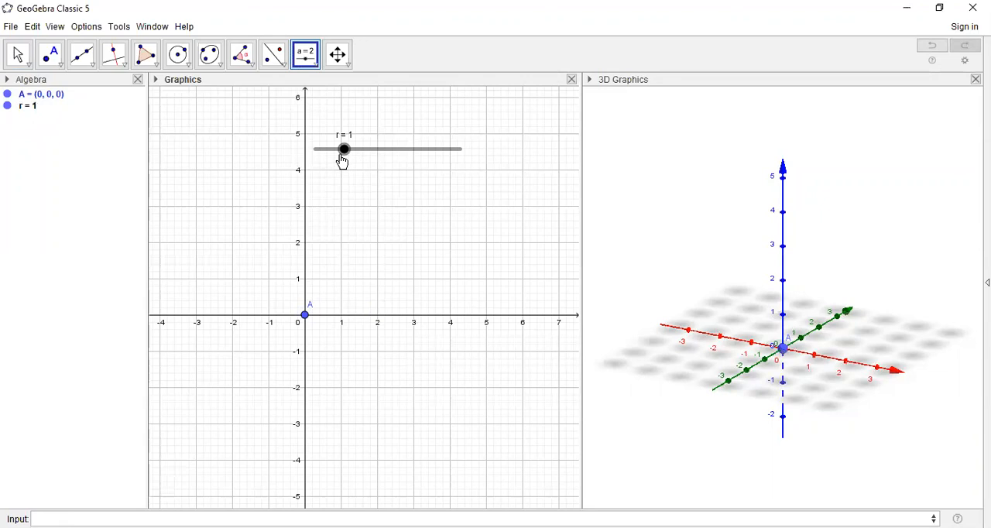
- Add a number slider named h with minimum 0, maximum 5 and increment 1, and align it directly beneath slider r
{"action": "left_click", "coordinate": [370, 186]}
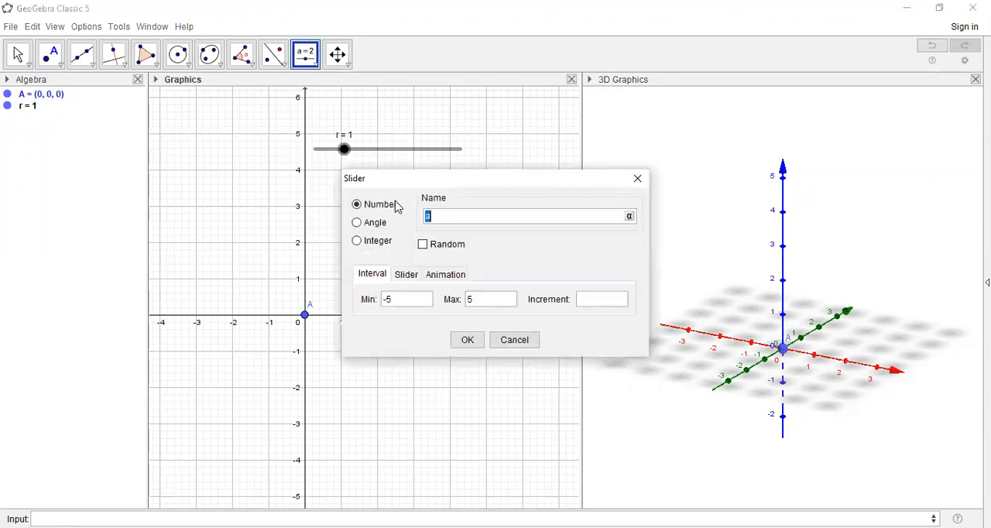
{"action": "left_click", "coordinate": [455, 217]}
{"action": "key", "text": "BackSpace"}
{"action": "type", "text": "h"}
{"action": "left_click", "coordinate": [409, 301]}
{"action": "key", "text": "BackSpace"}
{"action": "key", "text": "BackSpace"}
{"action": "type", "text": "0"}
{"action": "left_click", "coordinate": [602, 306]}
{"action": "type", "text": "1"}
{"action": "left_click", "coordinate": [466, 340]}
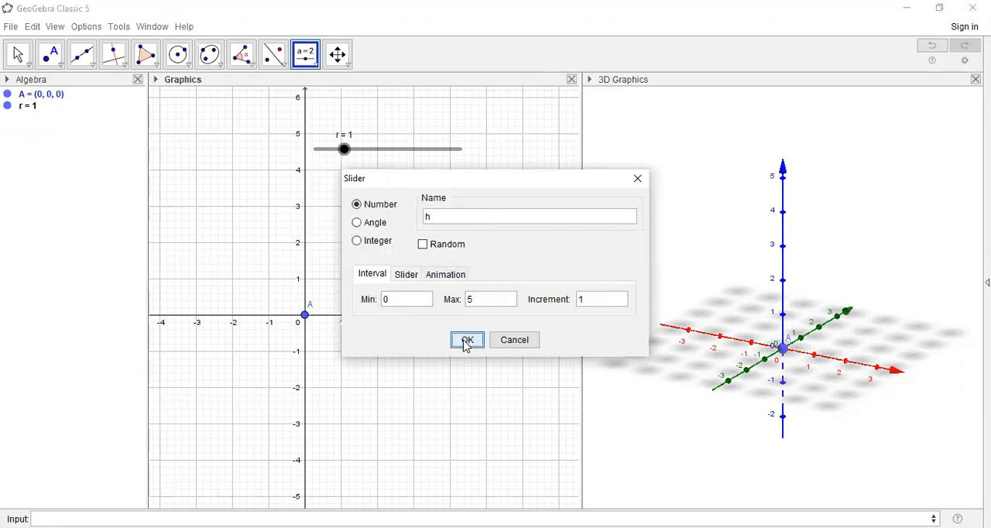
{"action": "left_click_drag", "start_coordinate": [444, 192], "coordinate": [387, 183]}
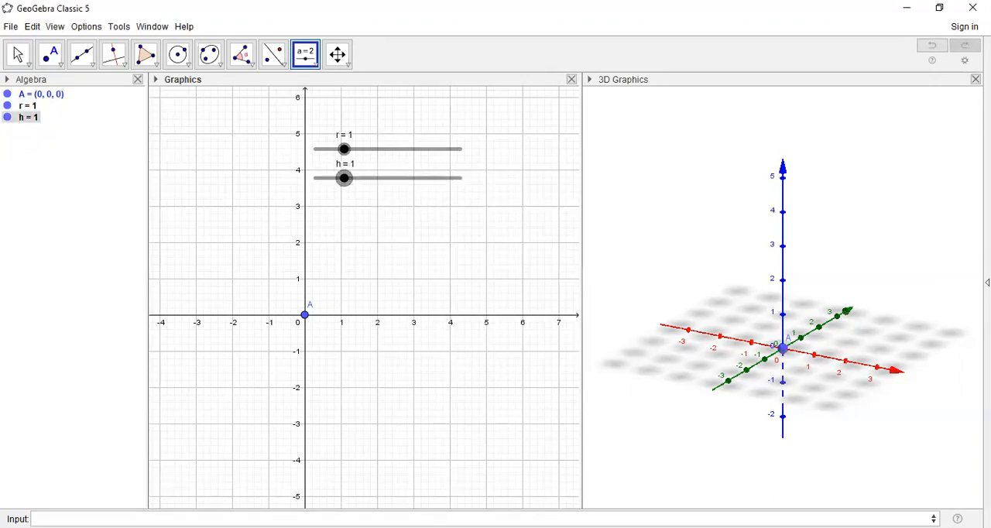
- Create a circle centred at A with radius r using the command Circle(A, r)
{"action": "left_click", "coordinate": [240, 518]}
{"action": "type", "text": "cir"}
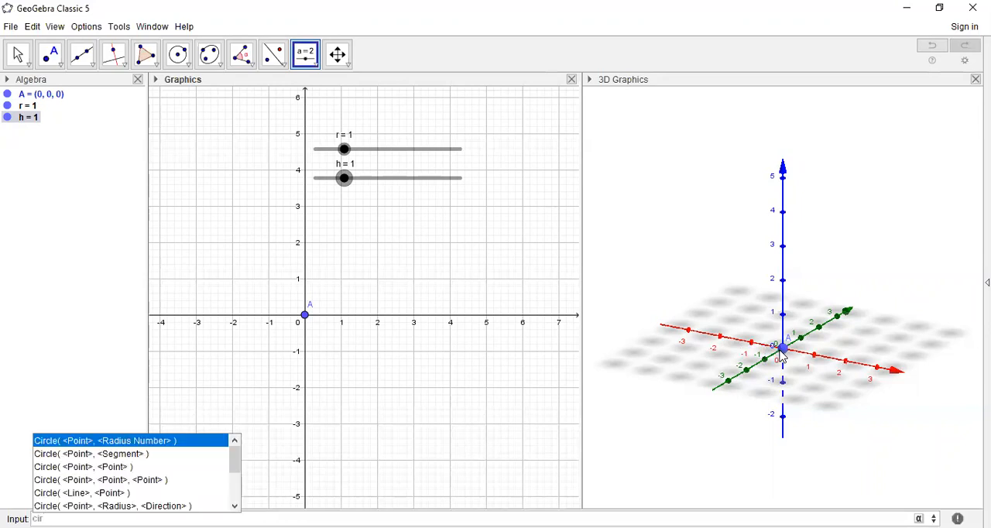
{"action": "left_click", "coordinate": [188, 444]}
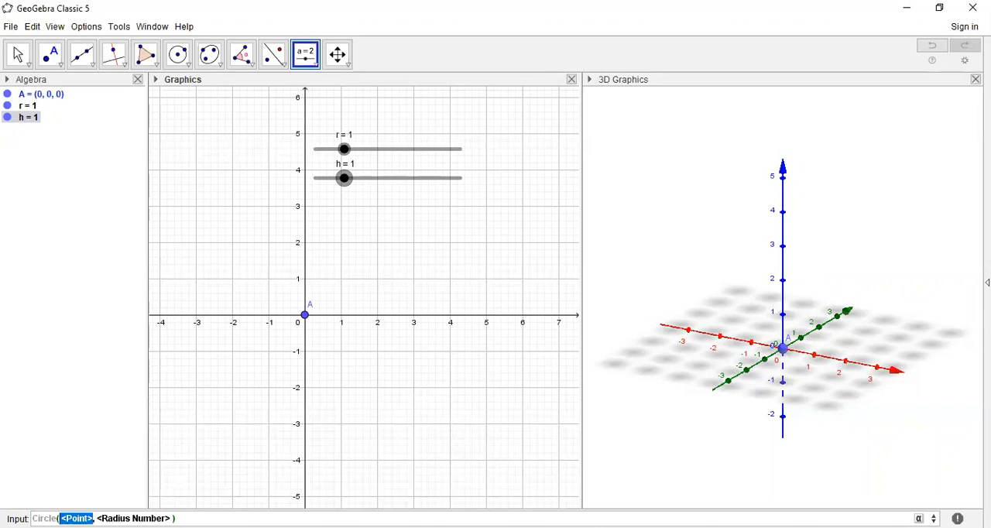
{"action": "type", "text": "A"}
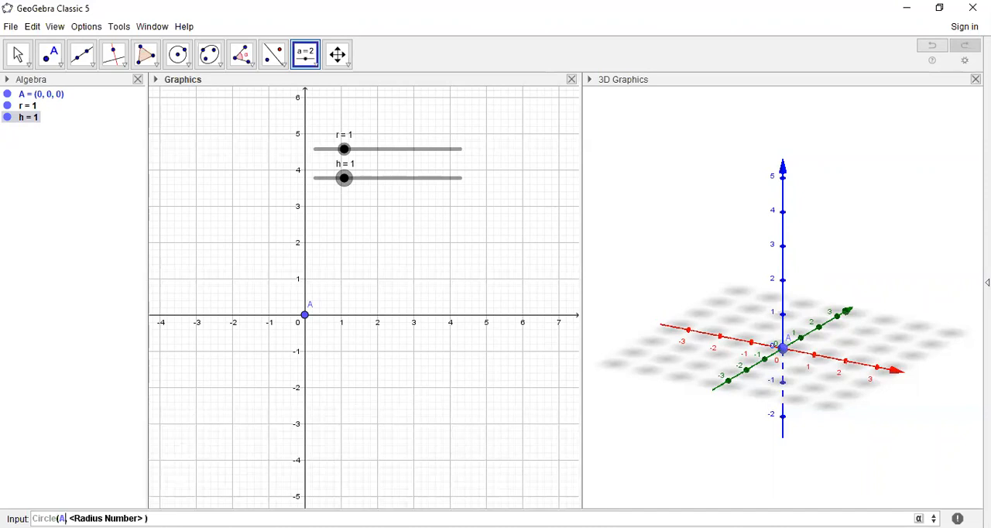
{"action": "key", "text": "Tab"}
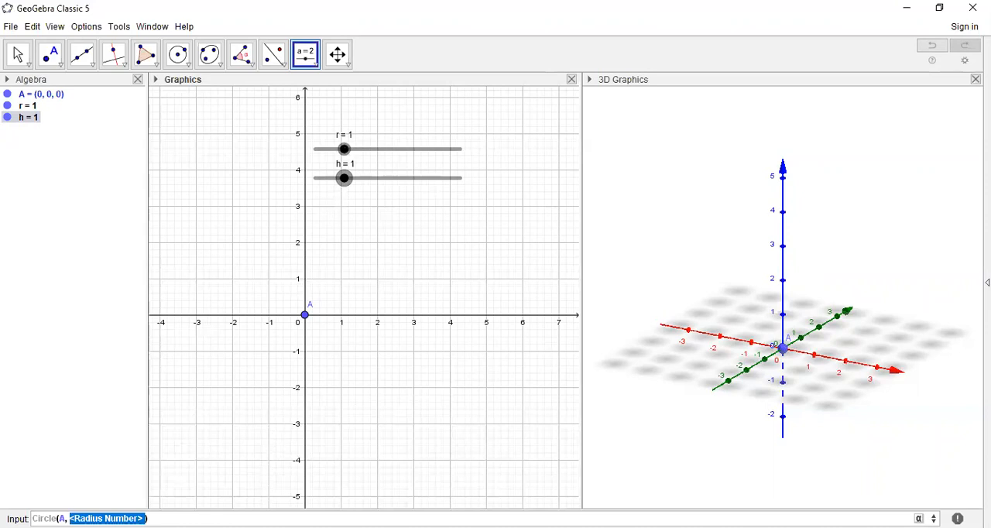
{"action": "type", "text": "rcle(A, r"}
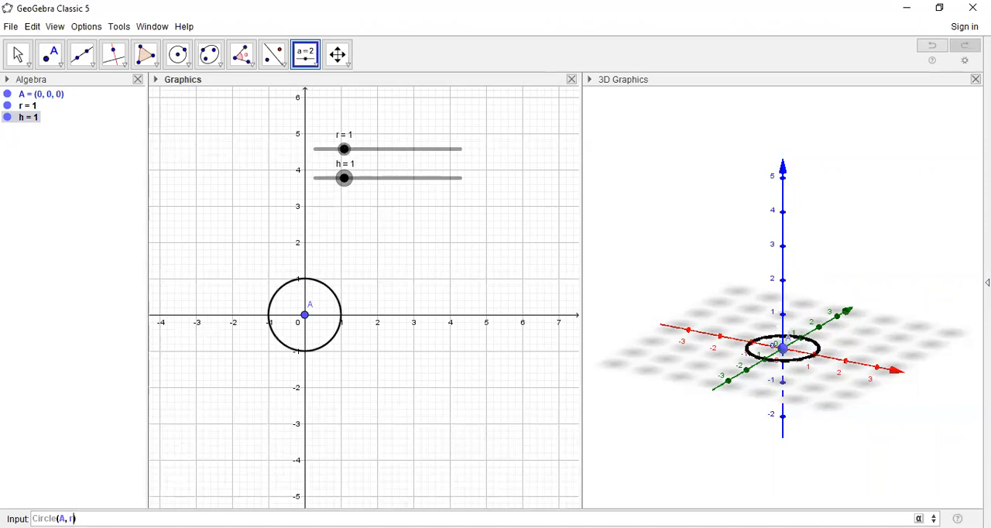
{"action": "key", "text": "Return"}
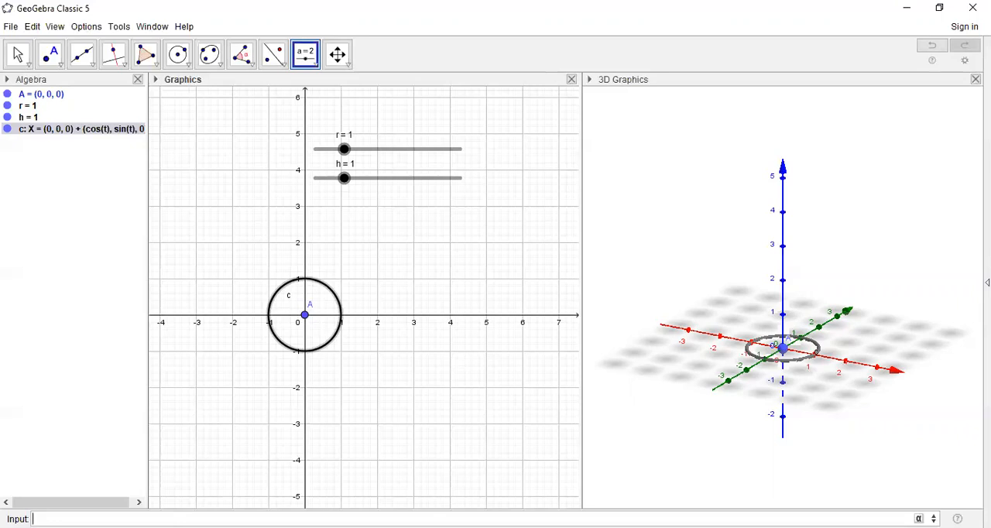
- Create a cylinder extending downward from circle c using the command Cylinder(c, -h)
{"action": "type", "text": "cyli"}
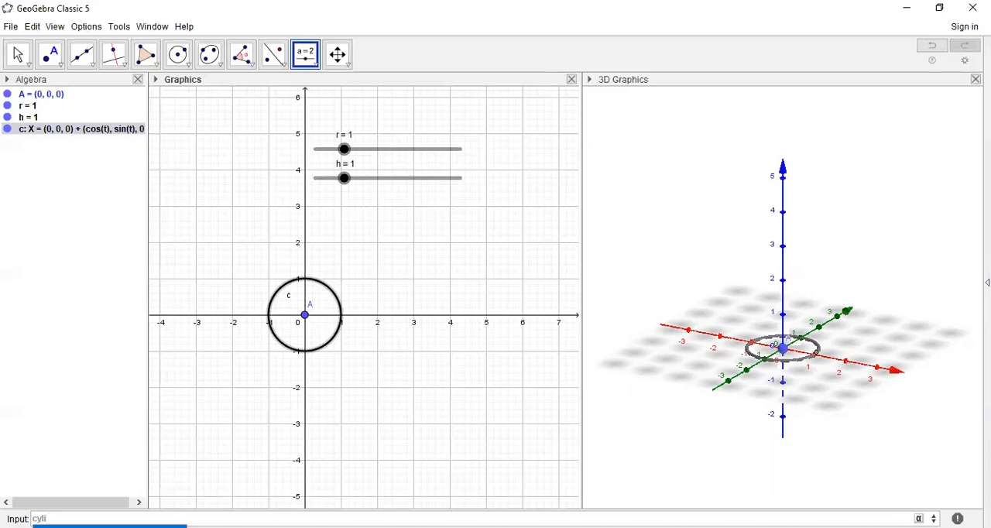
{"action": "key", "text": "Return"}
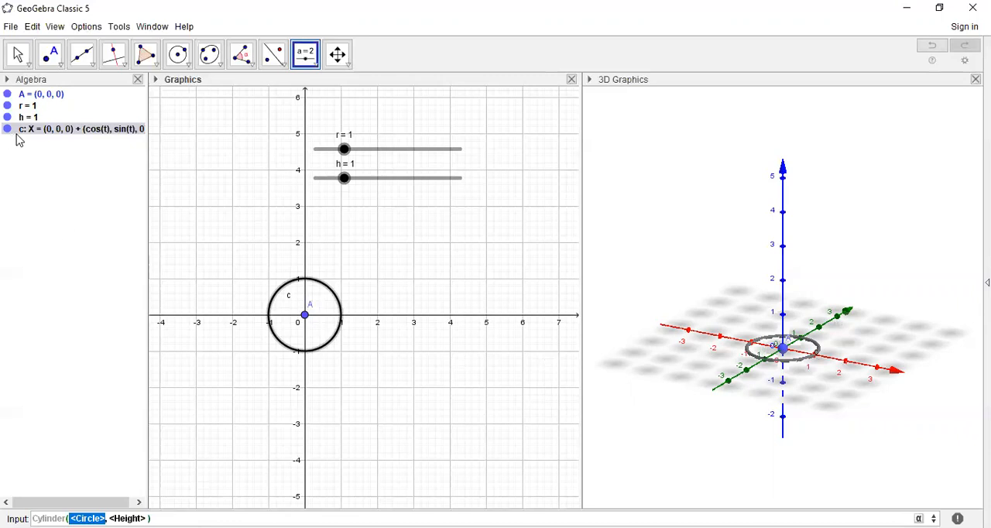
{"action": "type", "text": "c"}
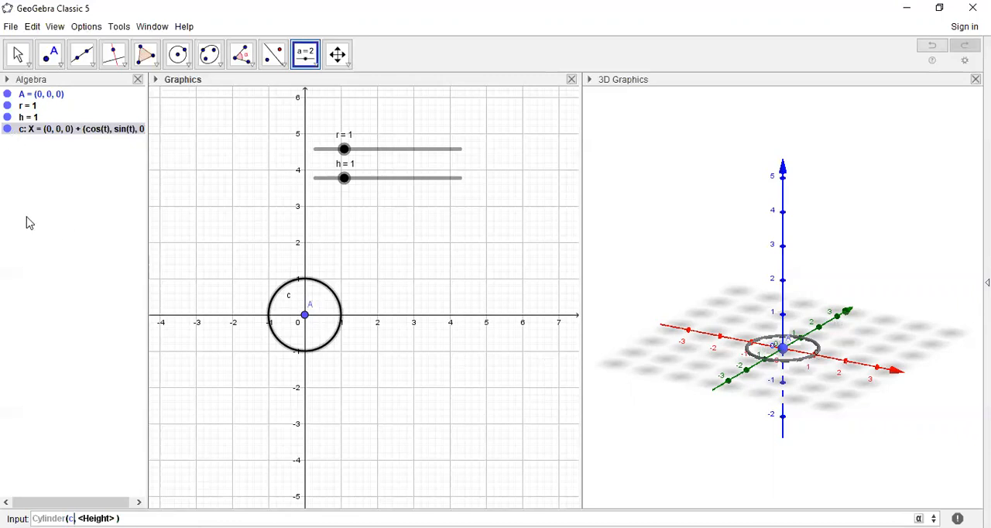
{"action": "type", "text": ", "}
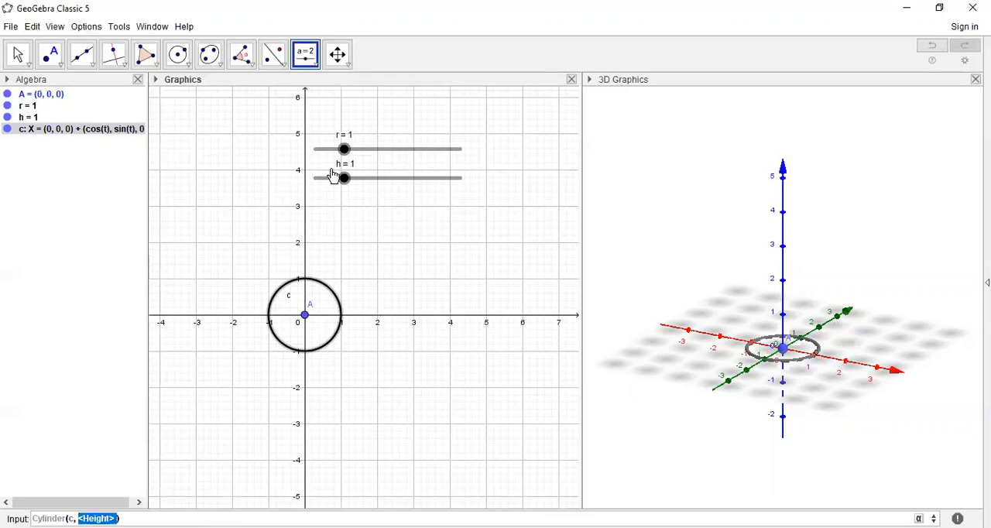
{"action": "type", "text": "h"}
{"action": "key", "text": "Return"}
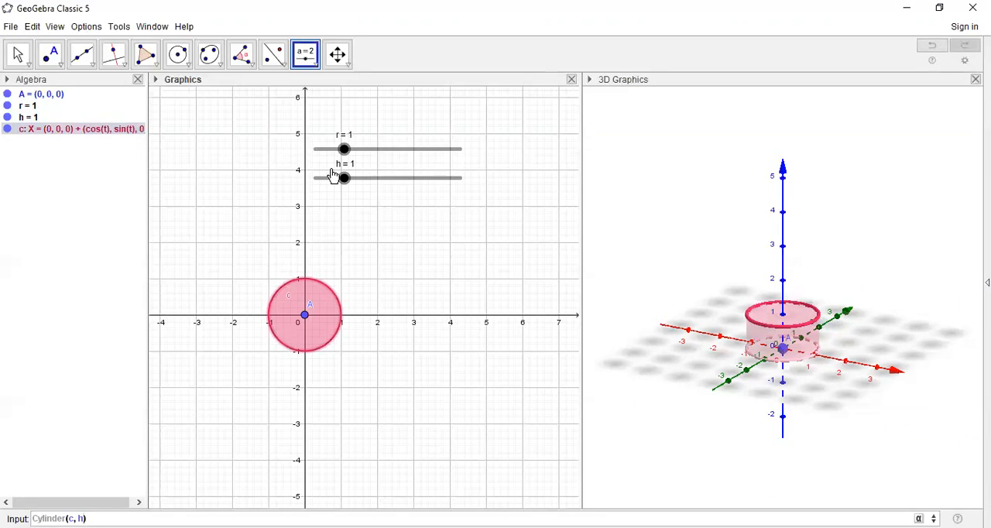
{"action": "key", "text": "BackSpace"}
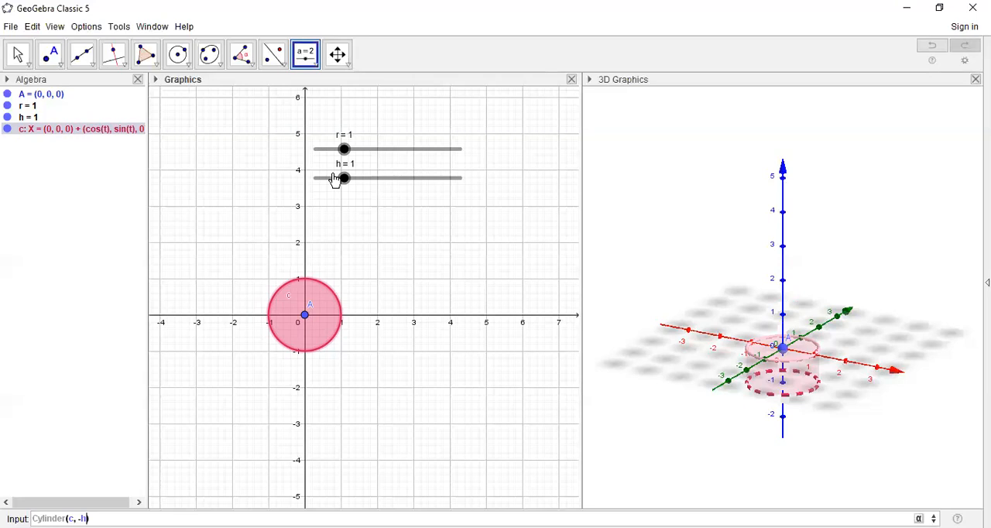
{"action": "key", "text": "Return"}
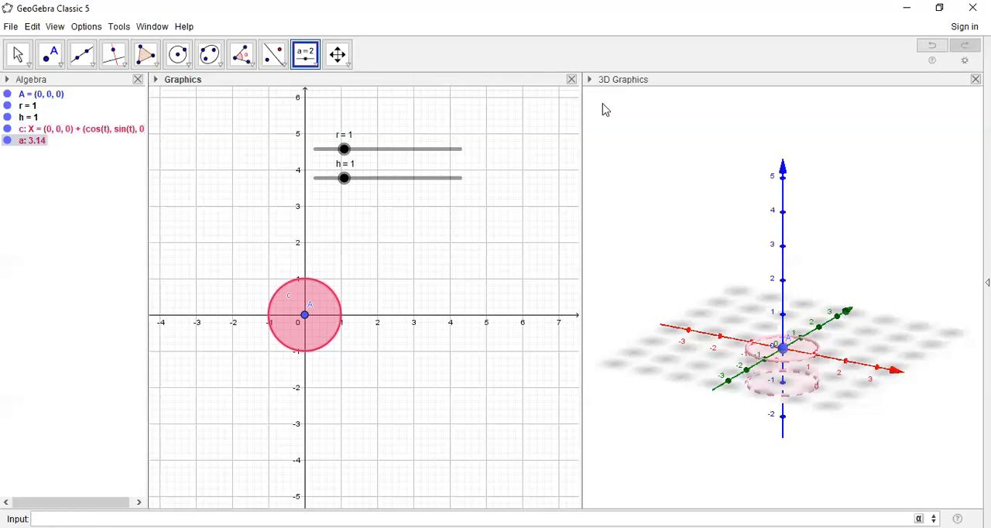
- Colour circle c blue and set its fill to full opacity
{"action": "left_click", "coordinate": [17, 54]}
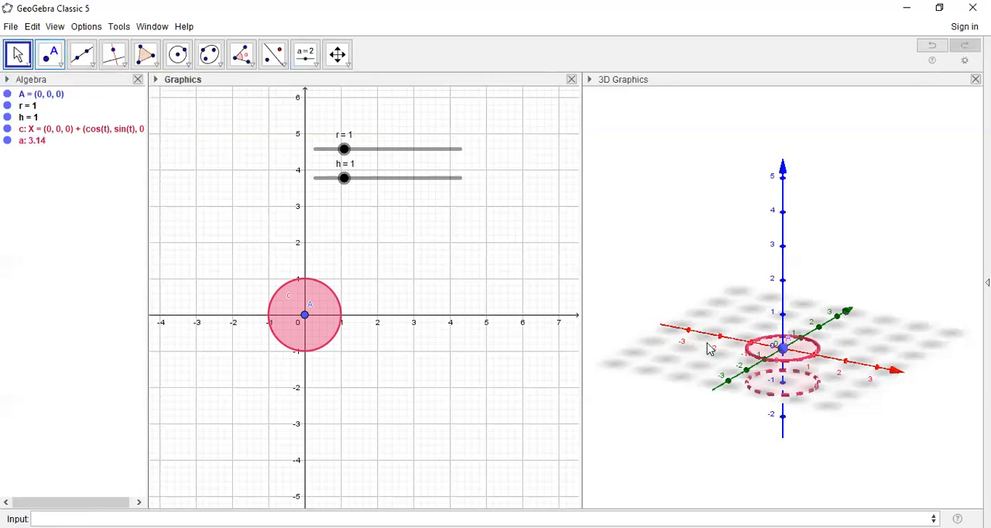
{"action": "left_click_drag", "start_coordinate": [844, 380], "coordinate": [844, 371]}
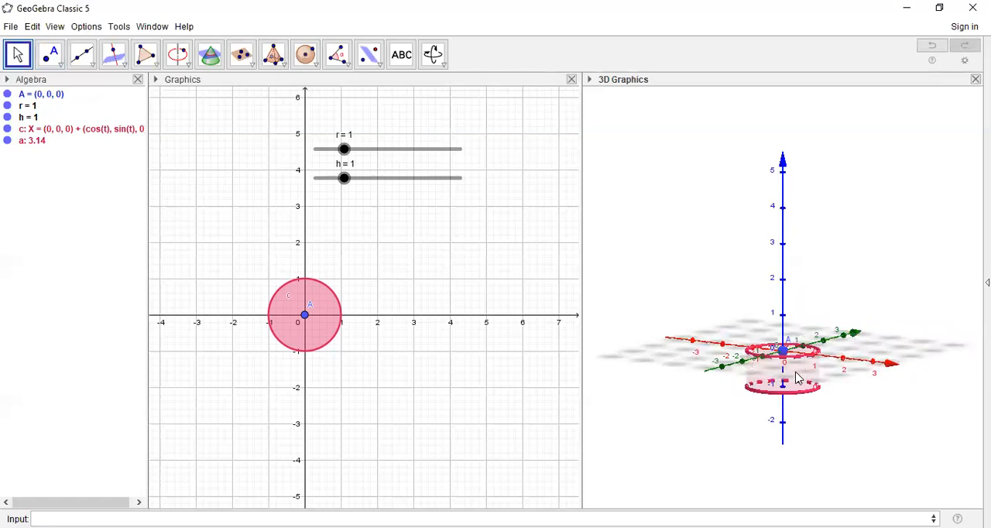
{"action": "left_click", "coordinate": [591, 79]}
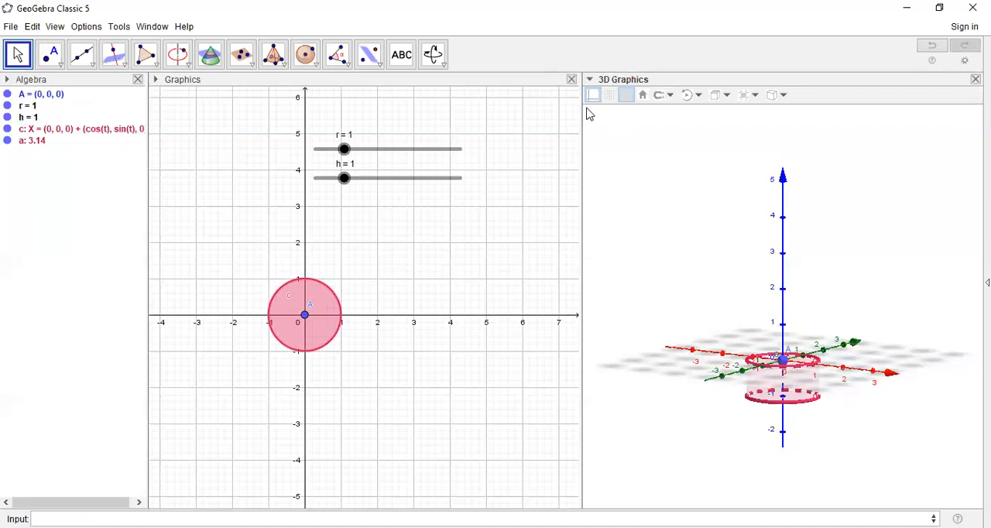
{"action": "left_click", "coordinate": [334, 312]}
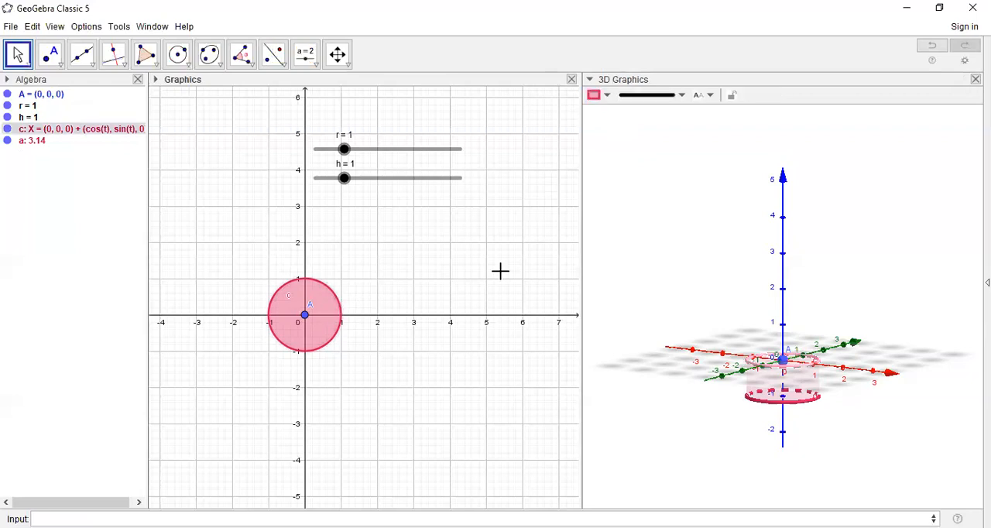
{"action": "left_click", "coordinate": [805, 387]}
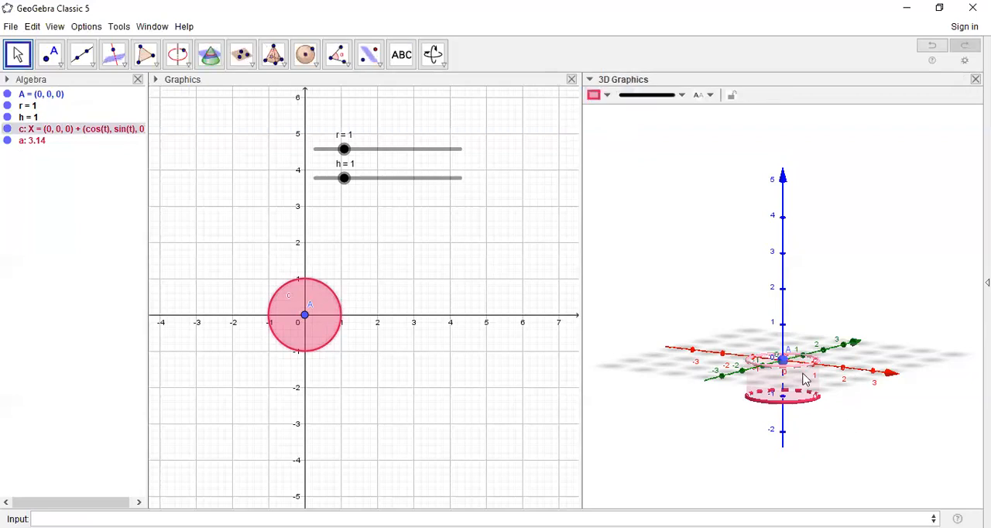
{"action": "left_click", "coordinate": [609, 96]}
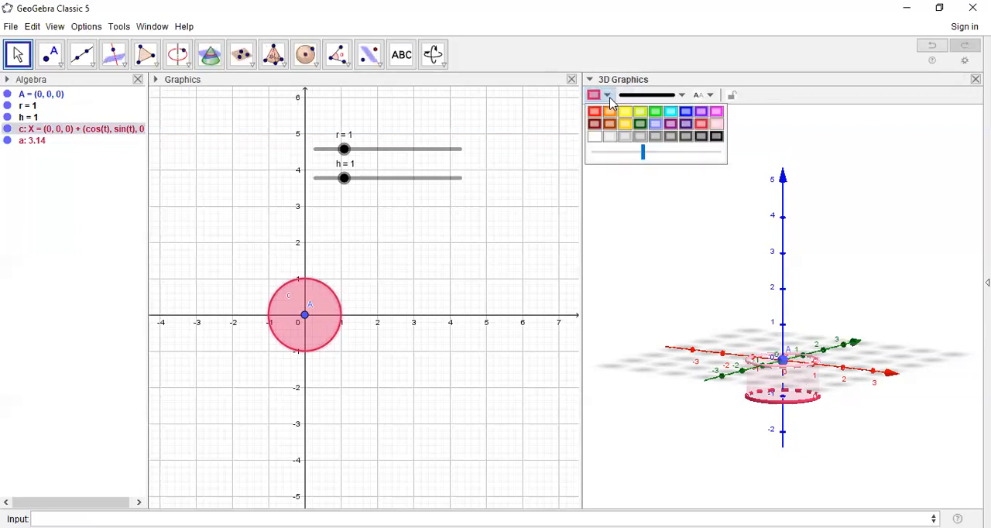
{"action": "left_click", "coordinate": [686, 113]}
{"action": "left_click_drag", "start_coordinate": [643, 156], "coordinate": [730, 163]}
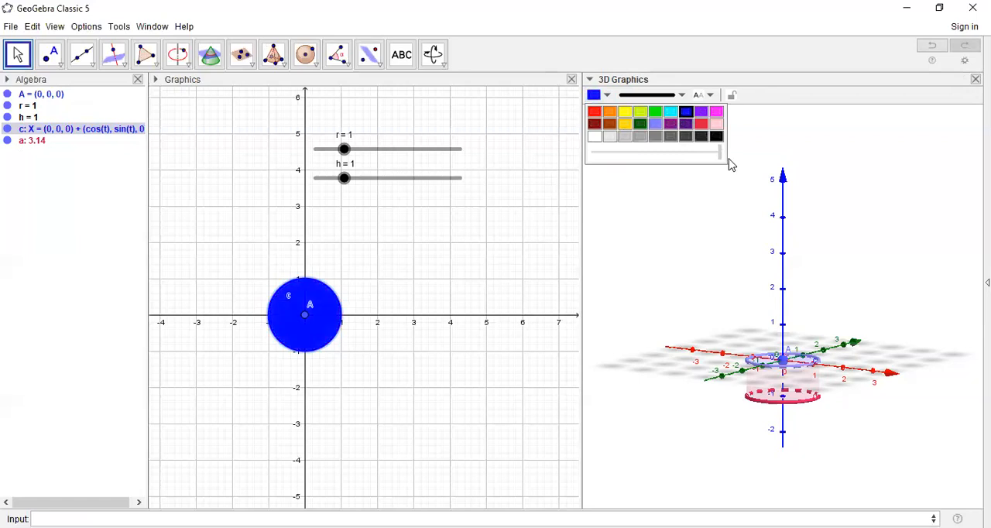
- Colour the cylinder's bottom circle blue and set its opacity to maximum
{"action": "left_click", "coordinate": [815, 379]}
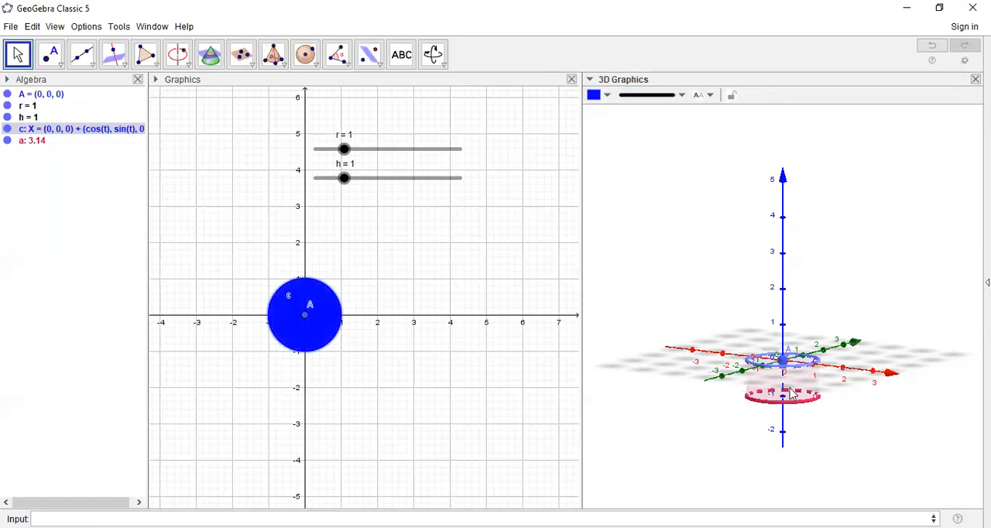
{"action": "left_click", "coordinate": [788, 389]}
{"action": "left_click", "coordinate": [781, 402]}
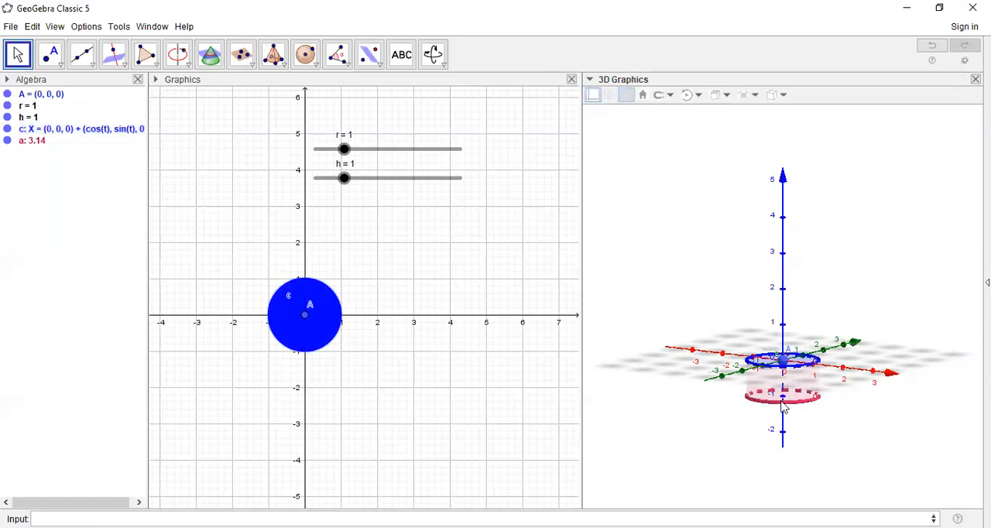
{"action": "left_click", "coordinate": [784, 383]}
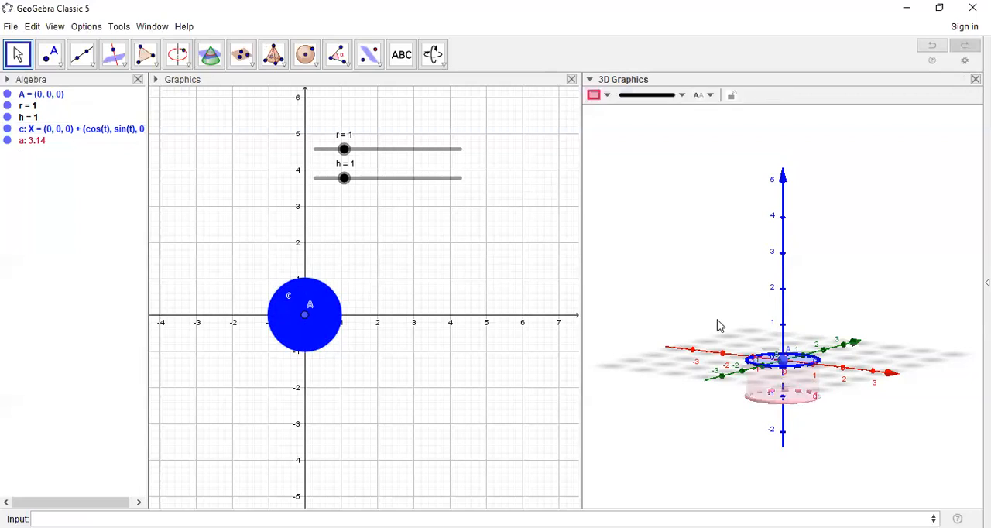
{"action": "left_click", "coordinate": [607, 94]}
{"action": "left_click_drag", "start_coordinate": [642, 153], "coordinate": [736, 159]}
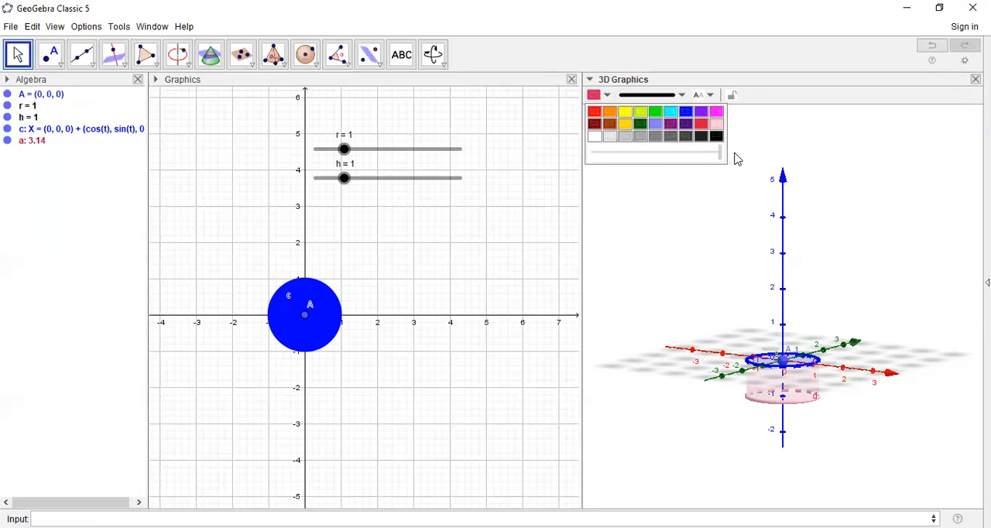
{"action": "left_click", "coordinate": [691, 112]}
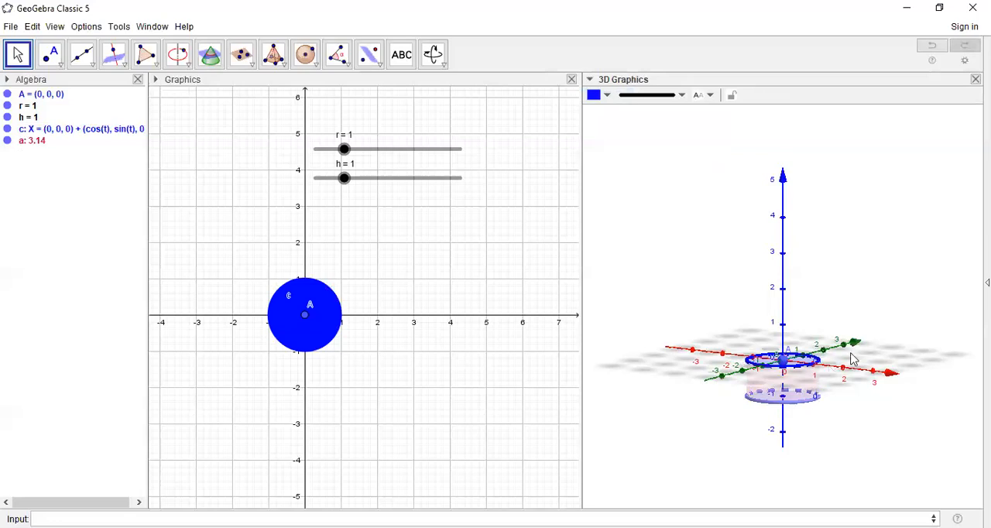
- Draw a radius segment in the 3D view from centre A to a new point on the edge of circle c
{"action": "left_click_drag", "start_coordinate": [852, 368], "coordinate": [853, 372]}
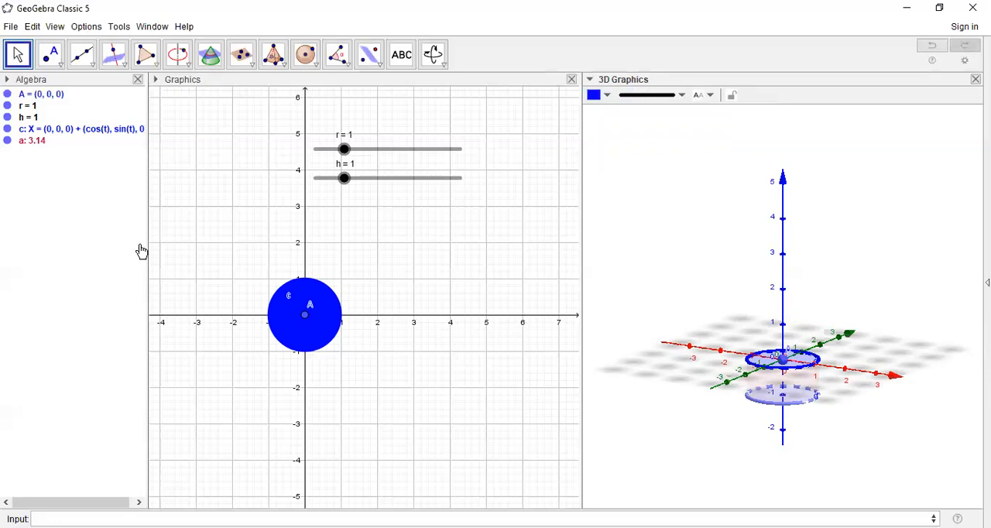
{"action": "left_click", "coordinate": [48, 66]}
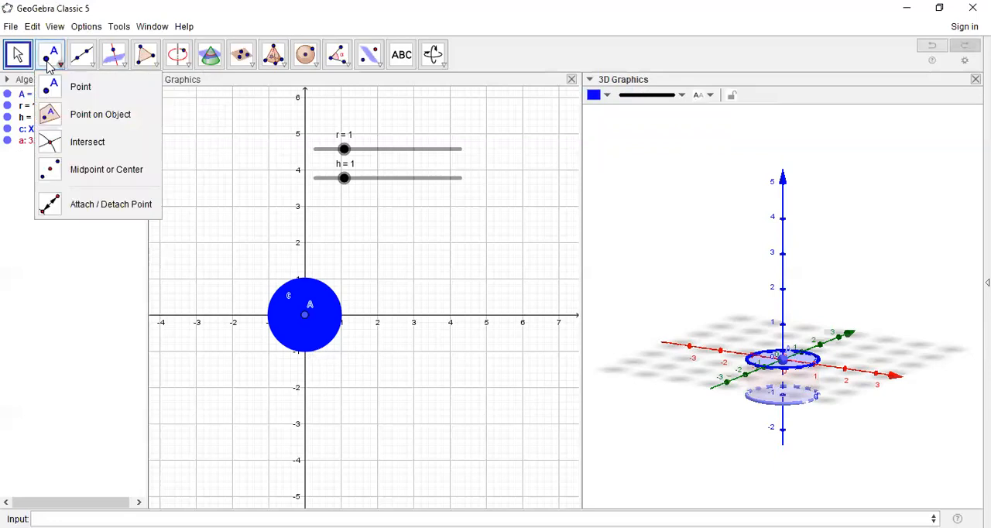
{"action": "left_click", "coordinate": [783, 358]}
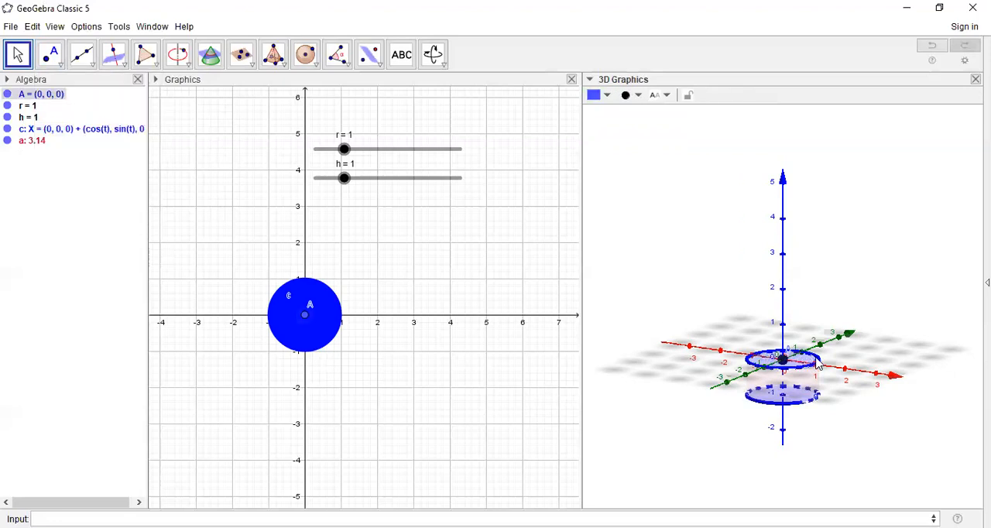
{"action": "left_click", "coordinate": [97, 68]}
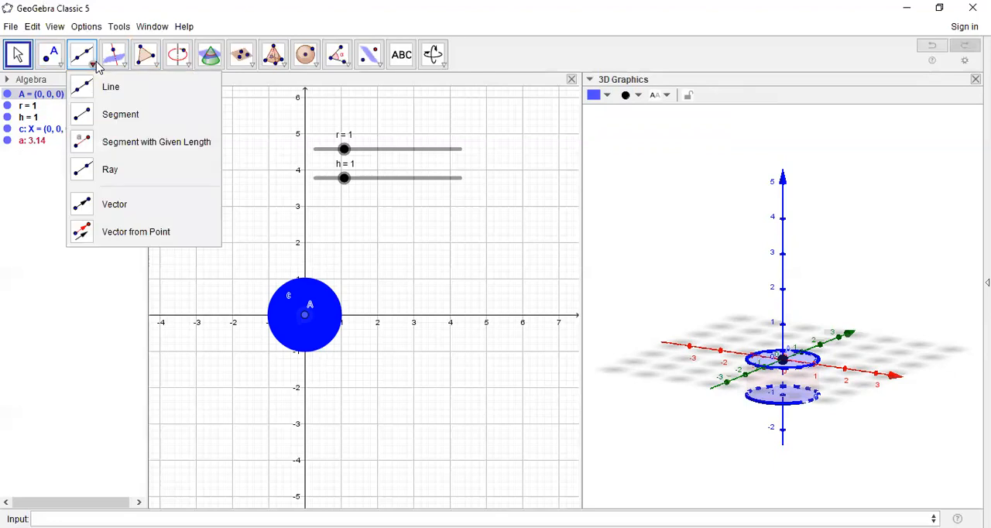
{"action": "left_click", "coordinate": [96, 115]}
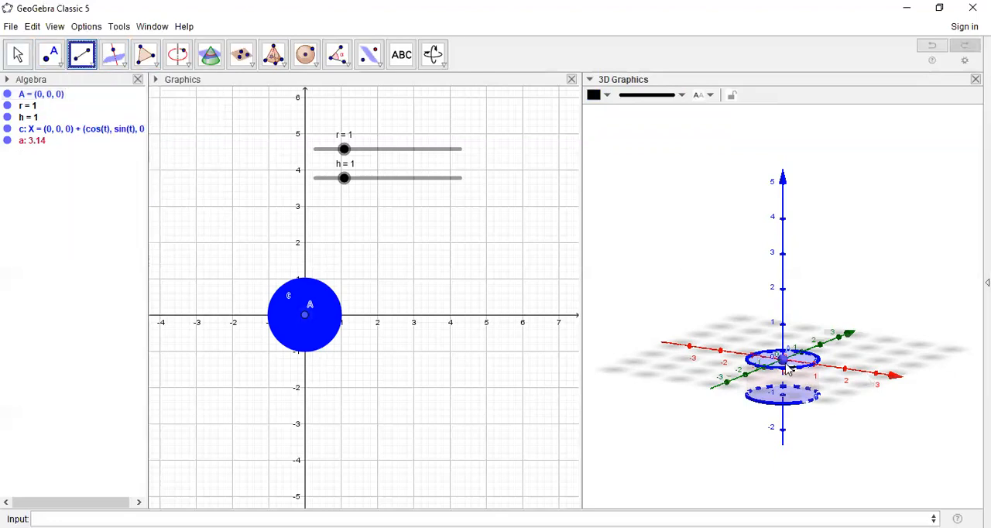
{"action": "left_click", "coordinate": [783, 360]}
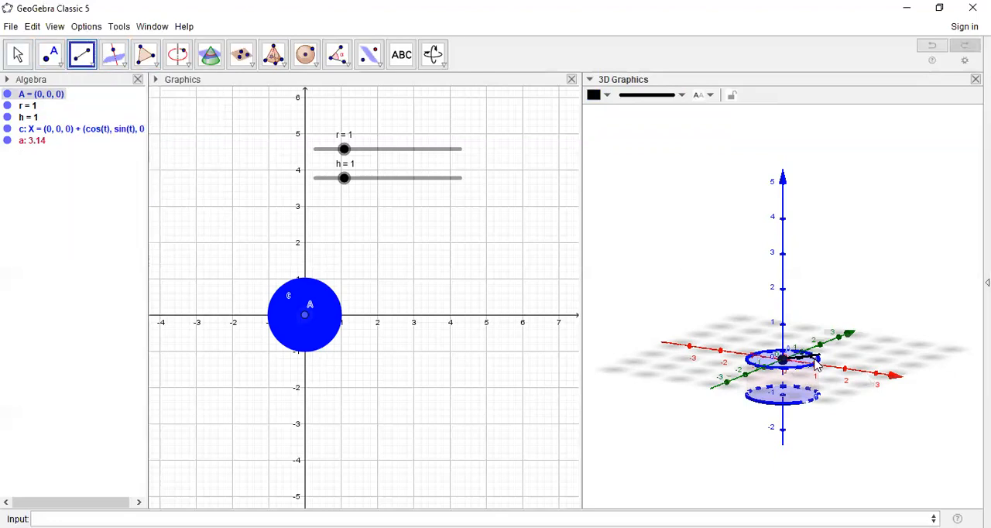
{"action": "left_click", "coordinate": [816, 364]}
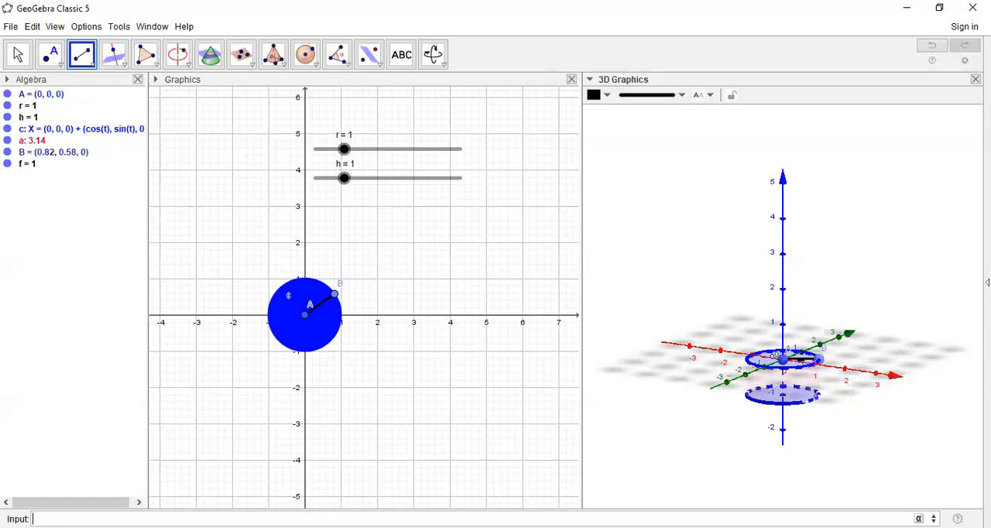
- Create a hemisphere surface above the cylinder by entering the function sqrt(r^2-x^2-y²)
{"action": "type", "text": "qrt"}
{"action": "key", "text": "Return"}
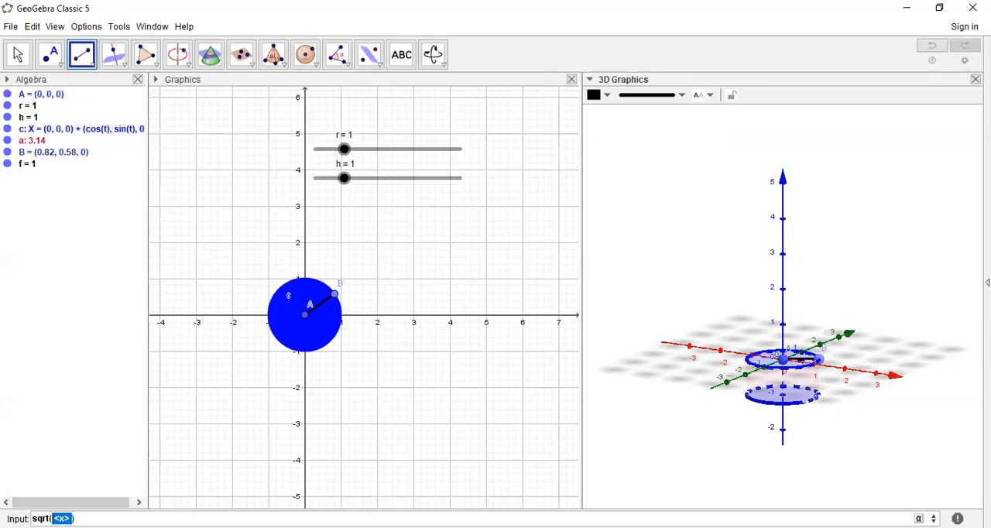
{"action": "type", "text": "r^2-x^"}
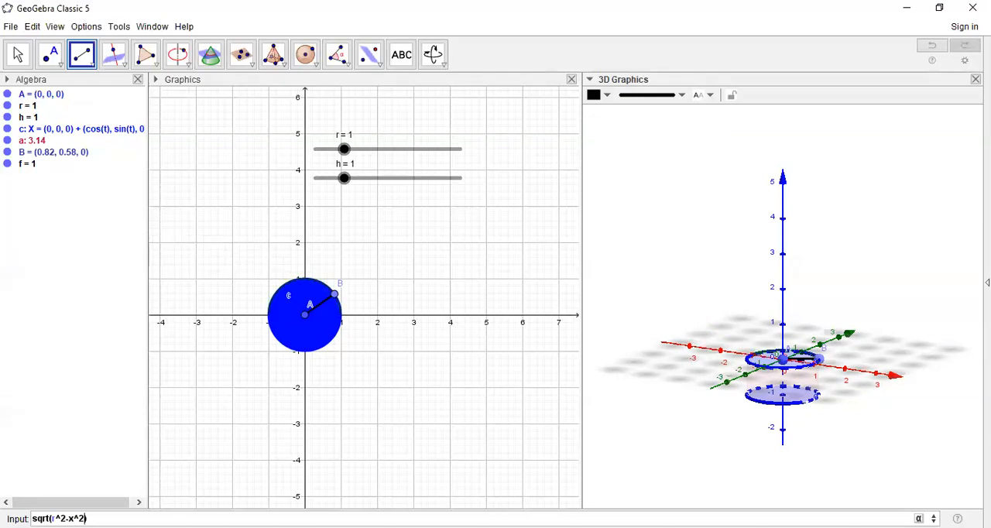
{"action": "type", "text": "2-y"}
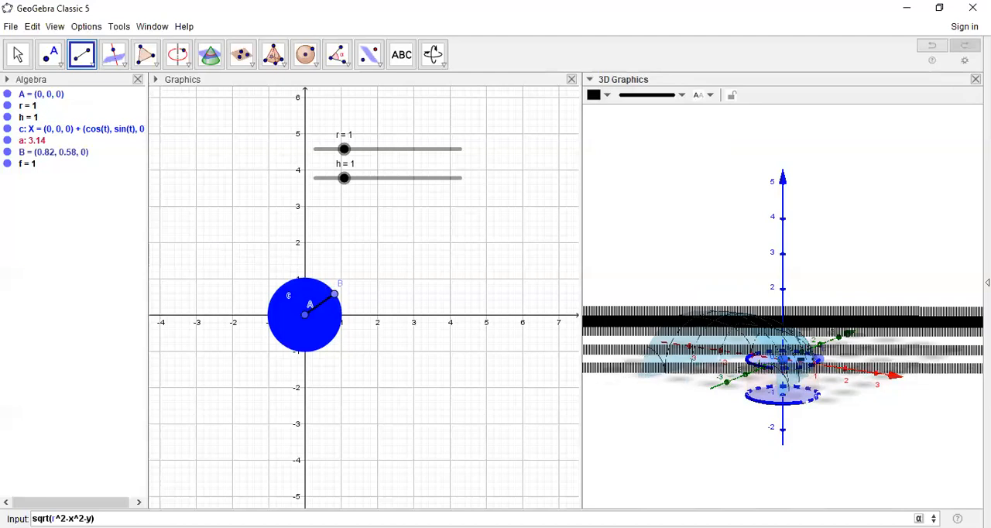
{"action": "left_click", "coordinate": [919, 519]}
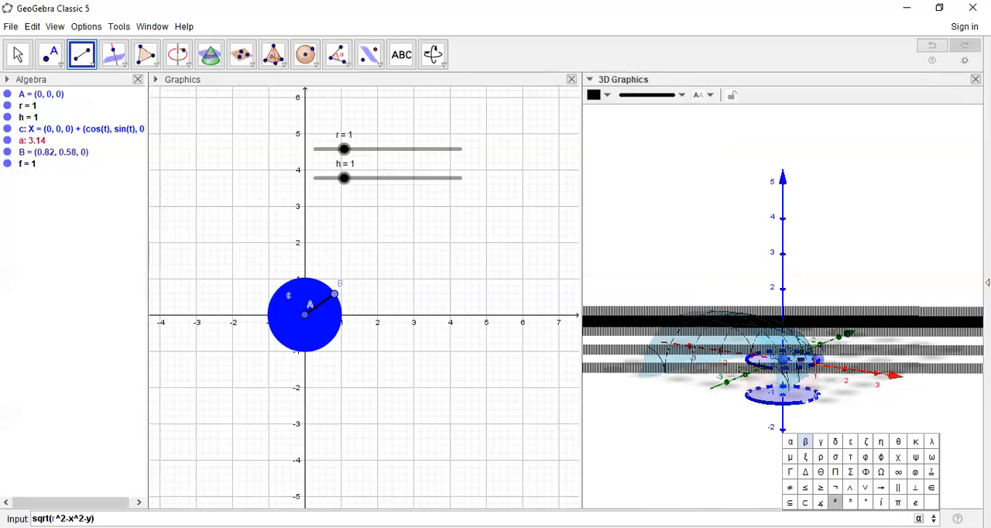
{"action": "left_click", "coordinate": [835, 503]}
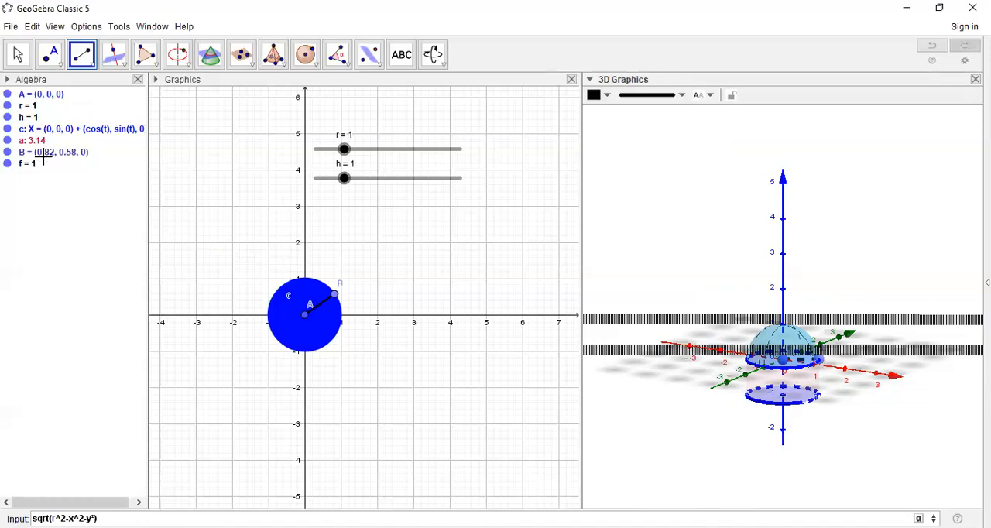
{"action": "key", "text": "Return"}
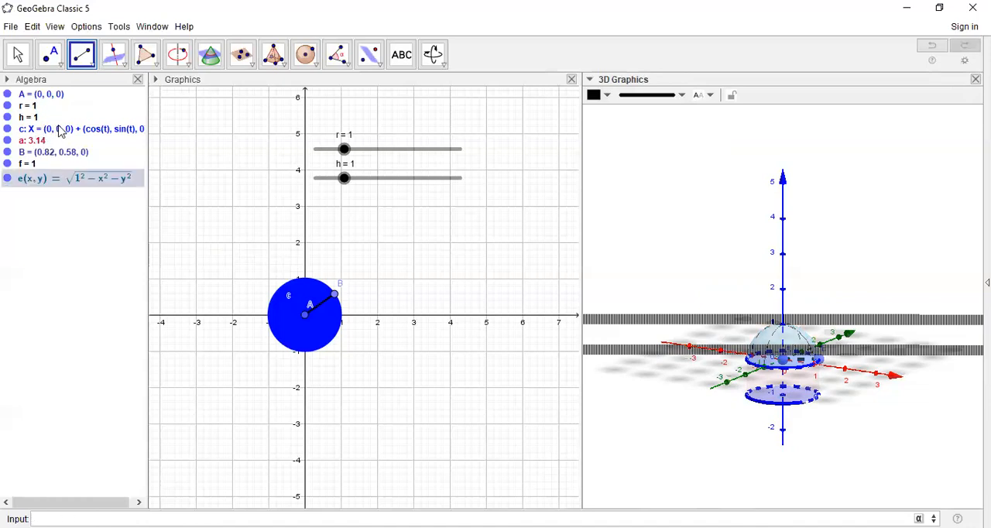
- Set circle c's line opacity to 0 and its line thickness to 1 in its properties
{"action": "right_click", "coordinate": [61, 131]}
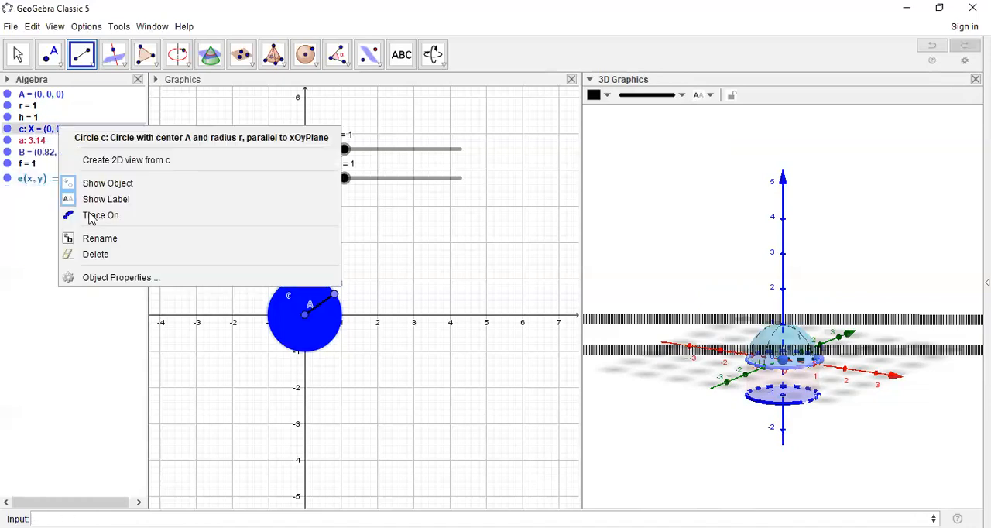
{"action": "left_click", "coordinate": [113, 278]}
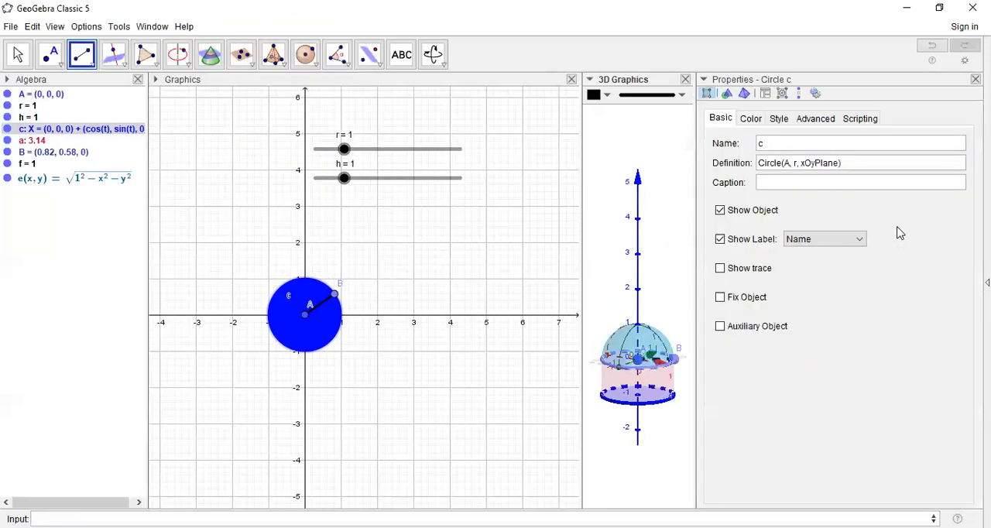
{"action": "left_click", "coordinate": [778, 122]}
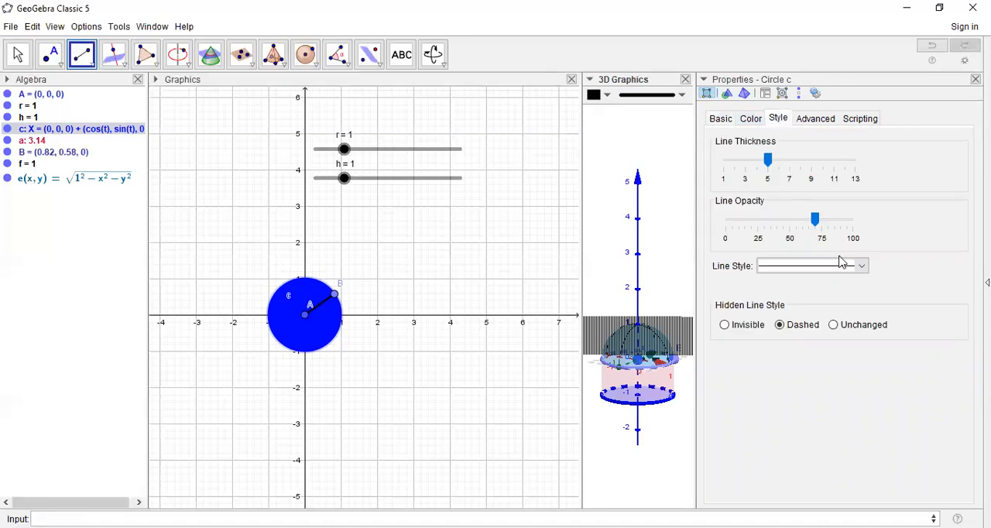
{"action": "left_click_drag", "start_coordinate": [815, 220], "coordinate": [725, 237]}
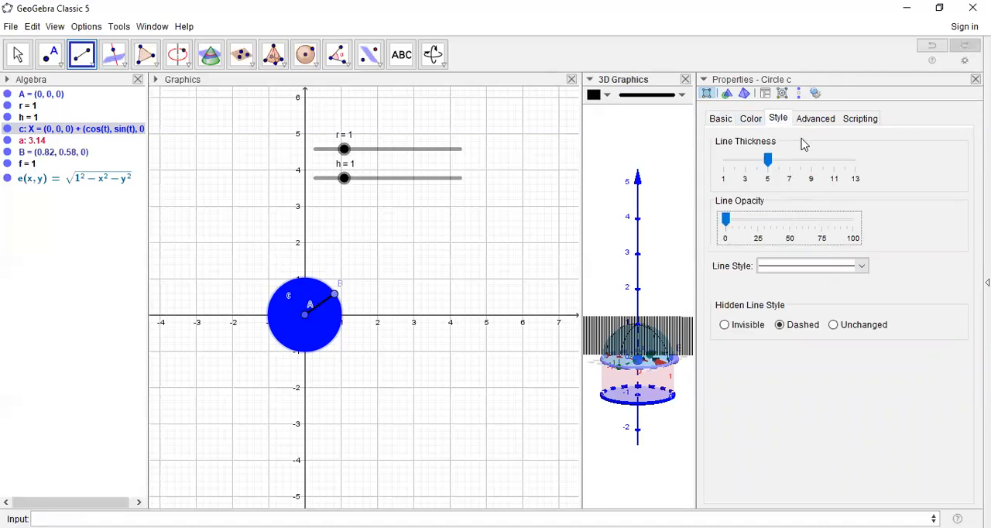
{"action": "left_click_drag", "start_coordinate": [766, 161], "coordinate": [712, 164]}
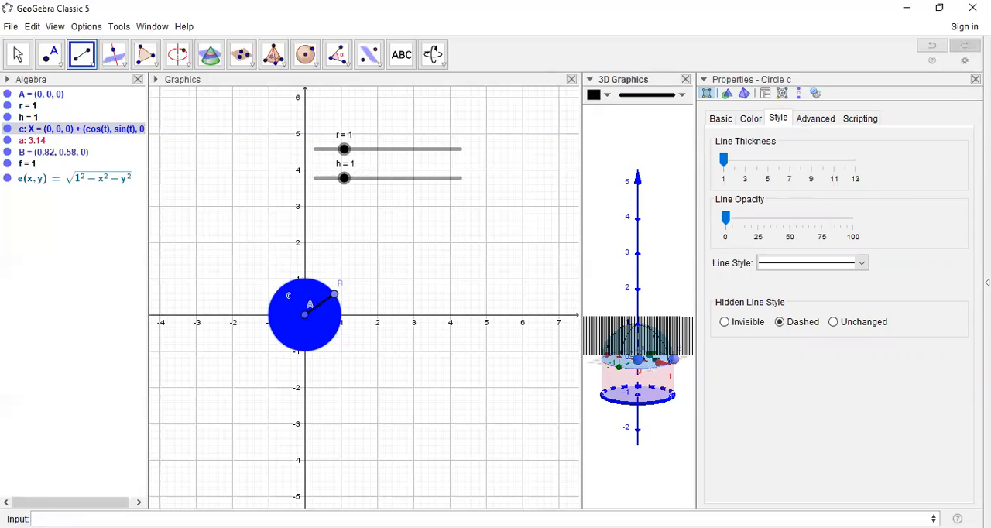
{"action": "left_click", "coordinate": [975, 79]}
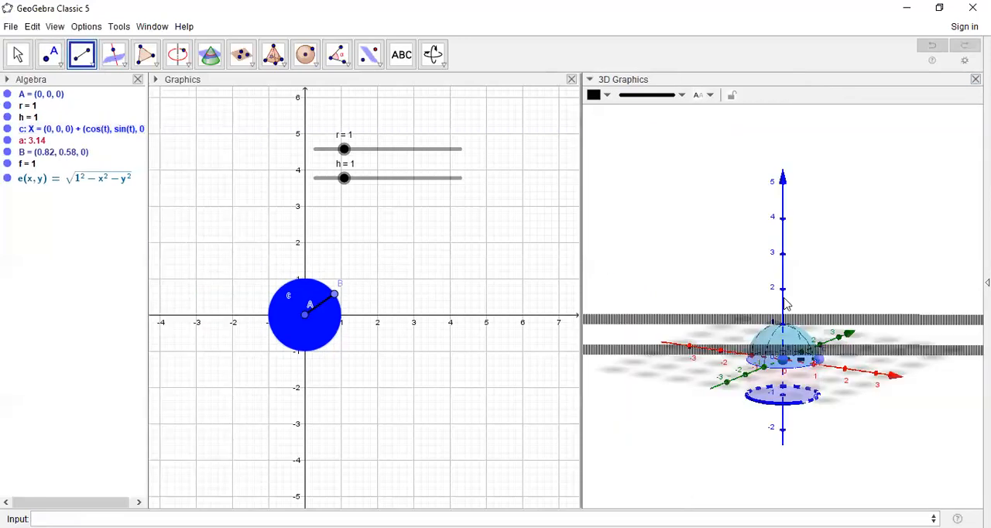
- Remove the hemisphere's surface lines by setting its line thickness and line opacity to 0
{"action": "right_click_drag", "start_coordinate": [822, 395], "coordinate": [824, 388]}
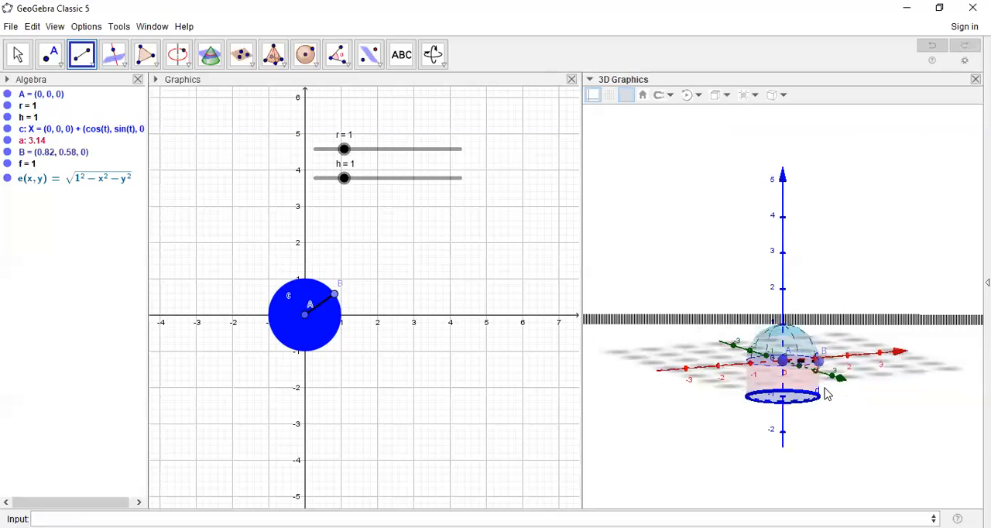
{"action": "right_click", "coordinate": [843, 326]}
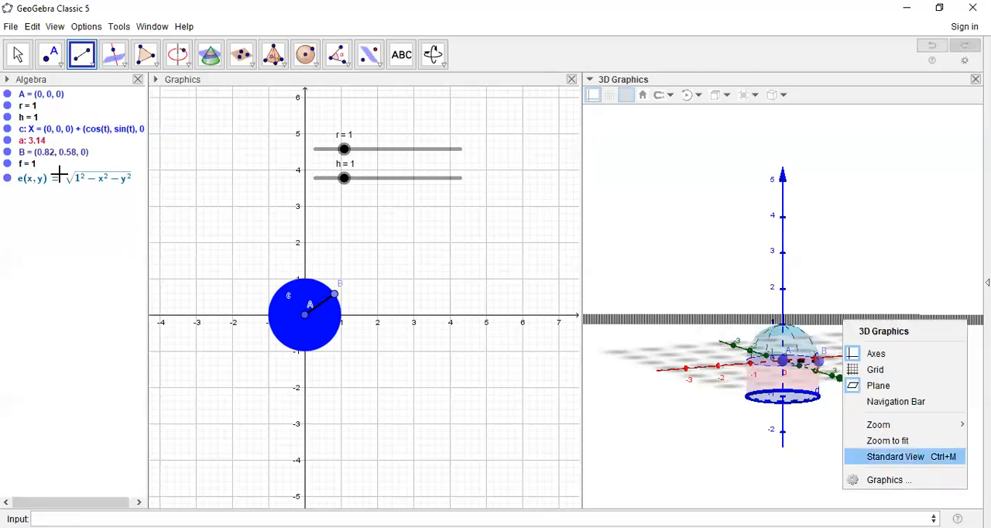
{"action": "right_click", "coordinate": [32, 178]}
{"action": "right_click", "coordinate": [32, 179]}
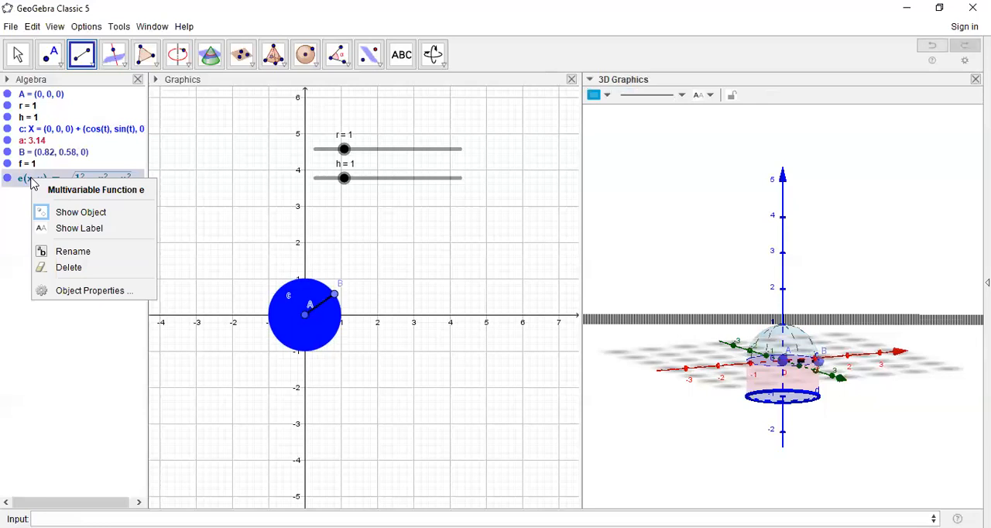
{"action": "left_click", "coordinate": [85, 292]}
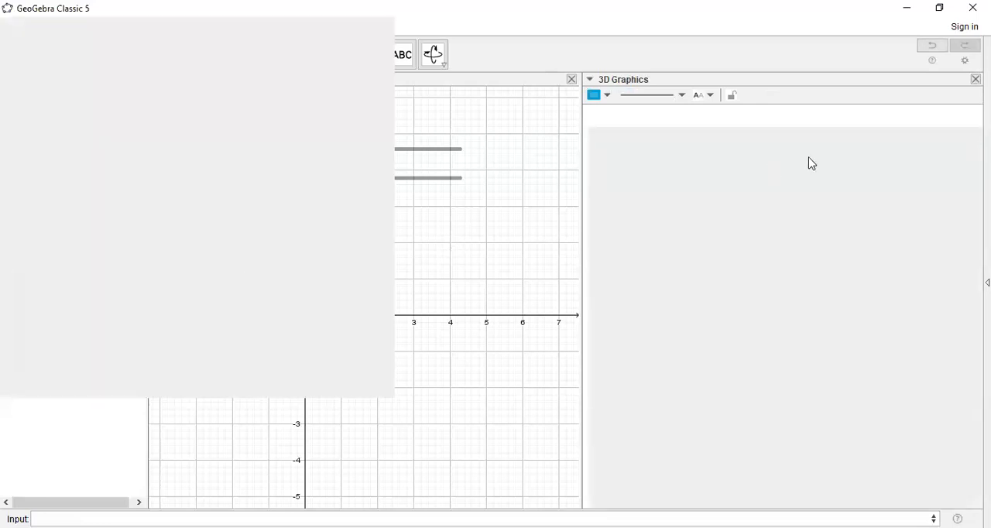
{"action": "left_click", "coordinate": [724, 191]}
{"action": "left_click_drag", "start_coordinate": [771, 260], "coordinate": [691, 268]}
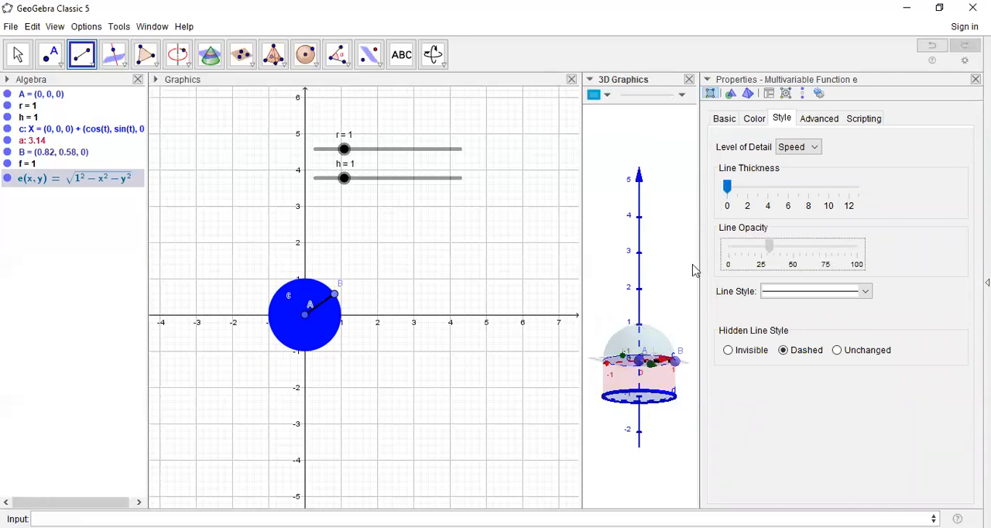
{"action": "left_click", "coordinate": [975, 79]}
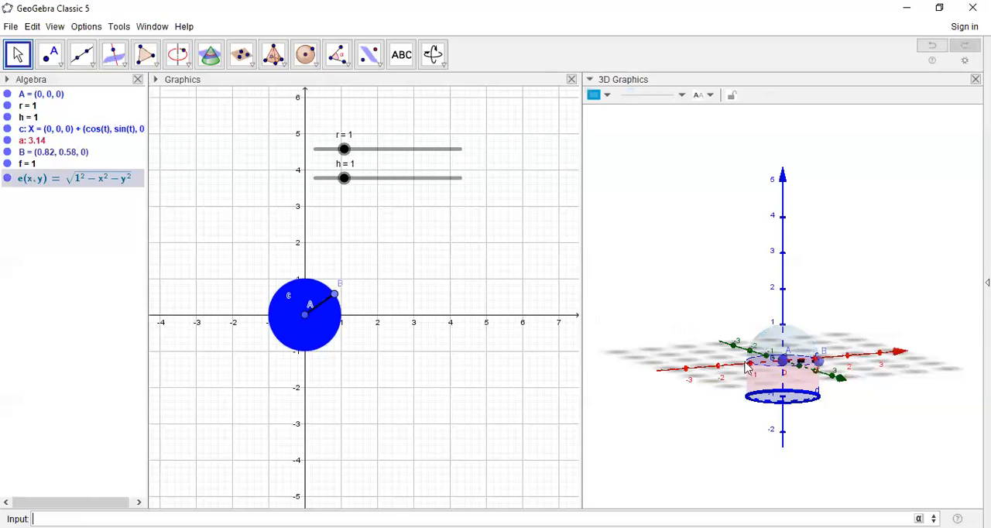
- Colour the hemisphere surface red and increase its opacity
{"action": "right_click_drag", "start_coordinate": [756, 363], "coordinate": [754, 378]}
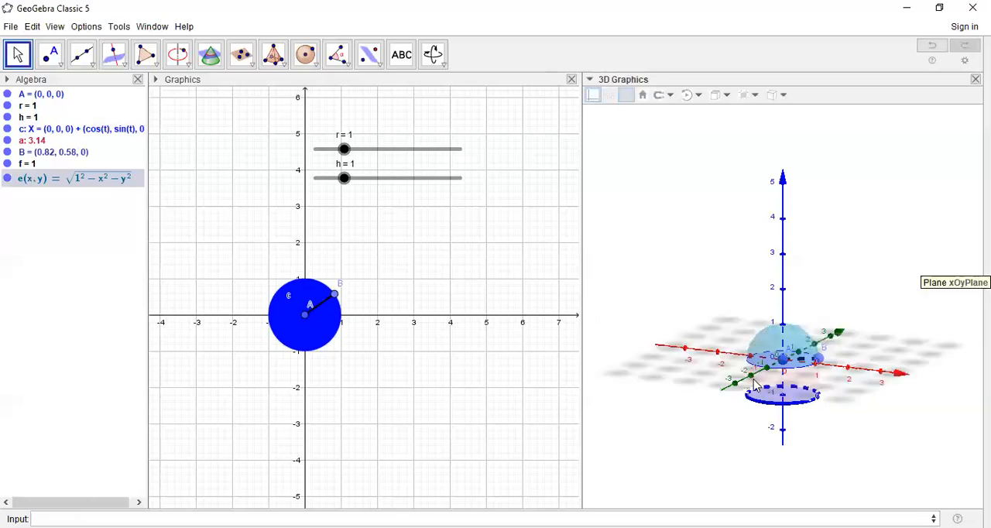
{"action": "left_click", "coordinate": [788, 342]}
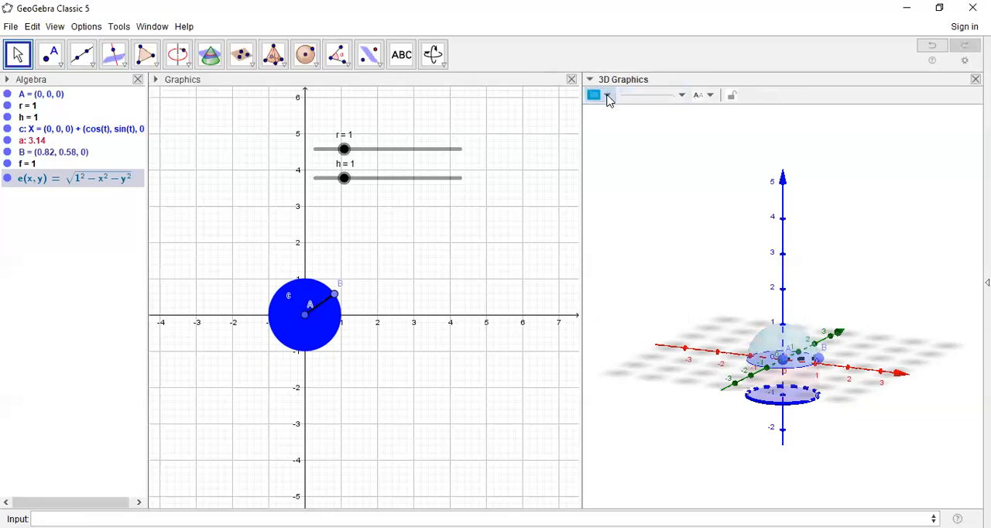
{"action": "left_click", "coordinate": [607, 96]}
{"action": "left_click", "coordinate": [595, 114]}
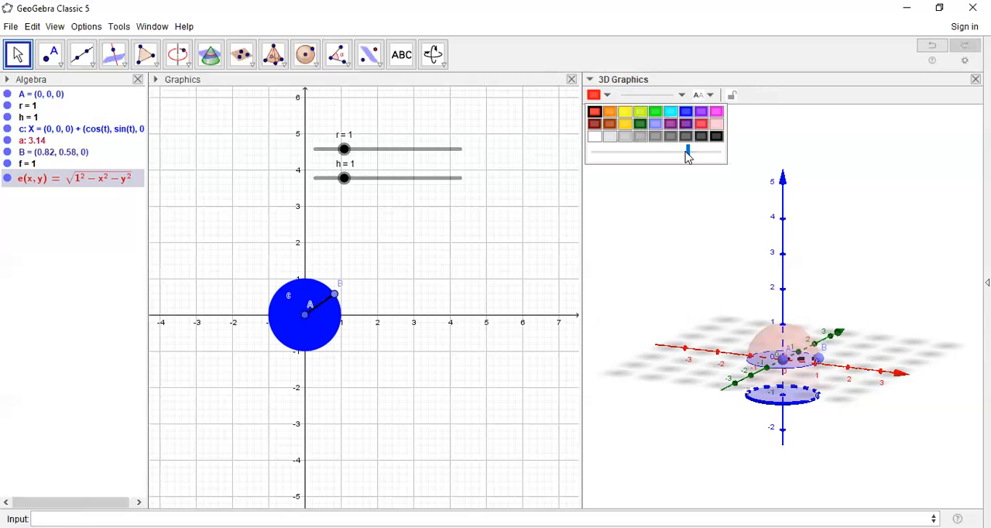
{"action": "left_click_drag", "start_coordinate": [688, 151], "coordinate": [718, 265]}
{"action": "left_click", "coordinate": [718, 264]}
{"action": "left_click", "coordinate": [871, 305]}
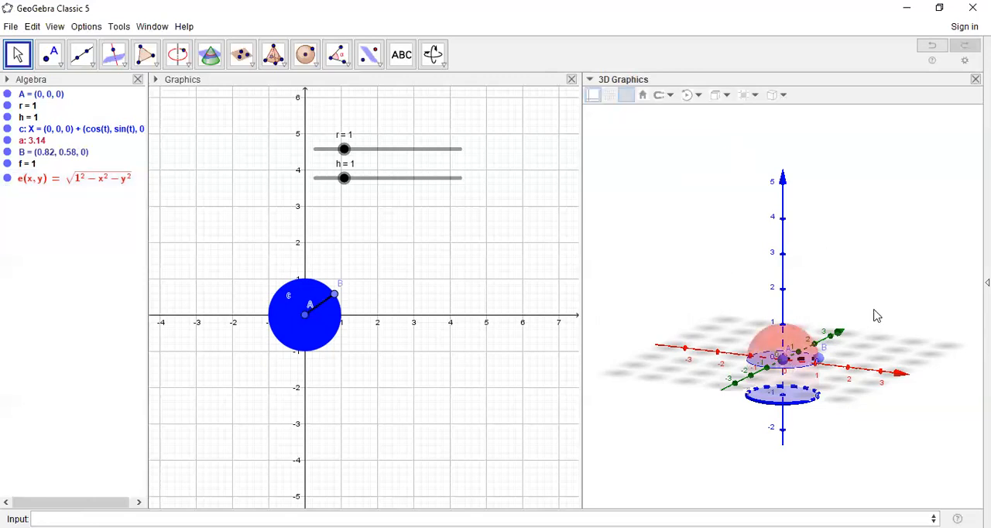
- Hide the axes, grid and xOy plane in the 3D view
{"action": "left_click", "coordinate": [594, 97]}
{"action": "left_click", "coordinate": [594, 96]}
{"action": "left_click", "coordinate": [595, 98]}
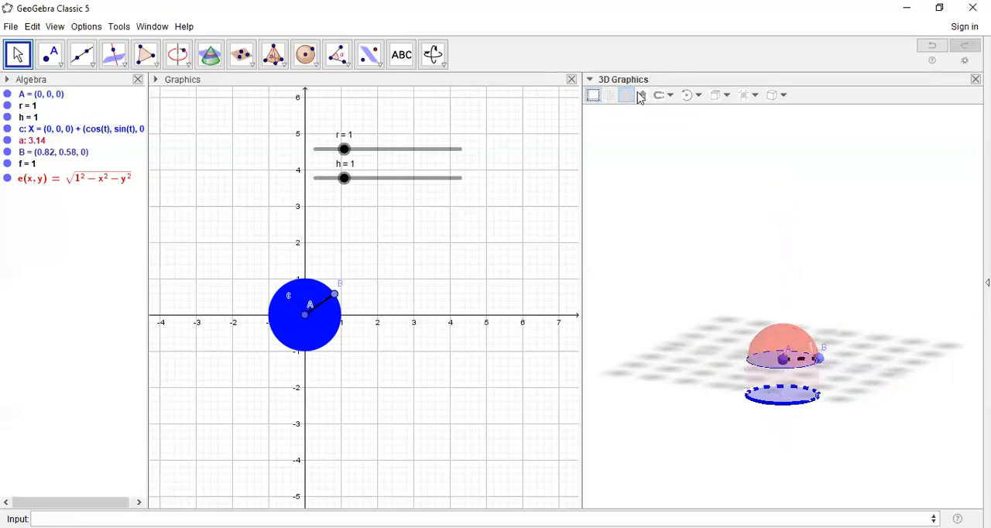
{"action": "left_click", "coordinate": [617, 99]}
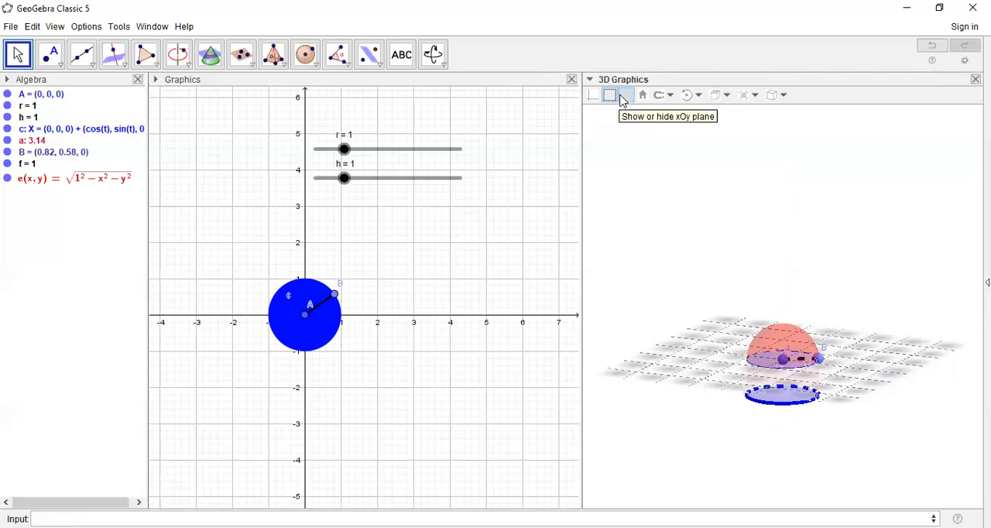
{"action": "left_click", "coordinate": [626, 98]}
{"action": "left_click", "coordinate": [615, 99]}
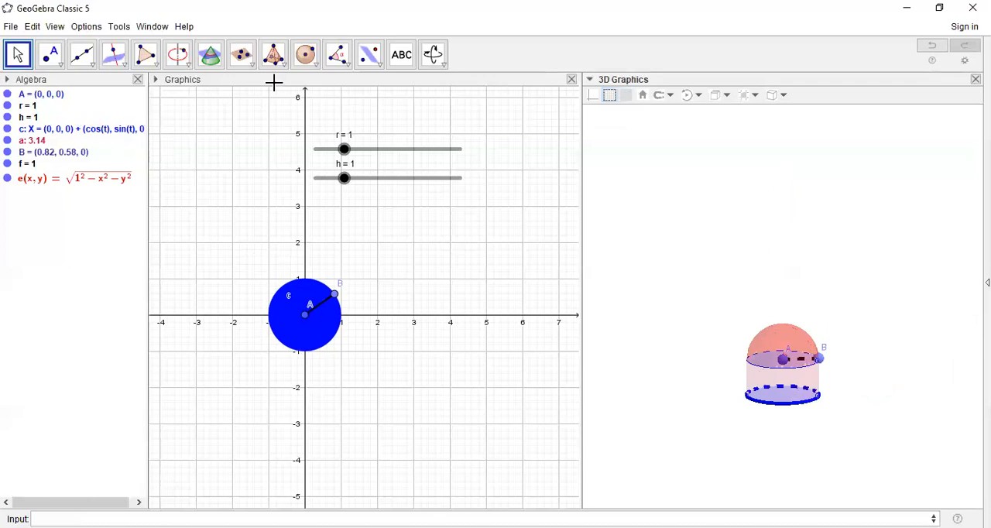
- Hide the axes and grid in the 2D graphics view
{"action": "left_click", "coordinate": [158, 80]}
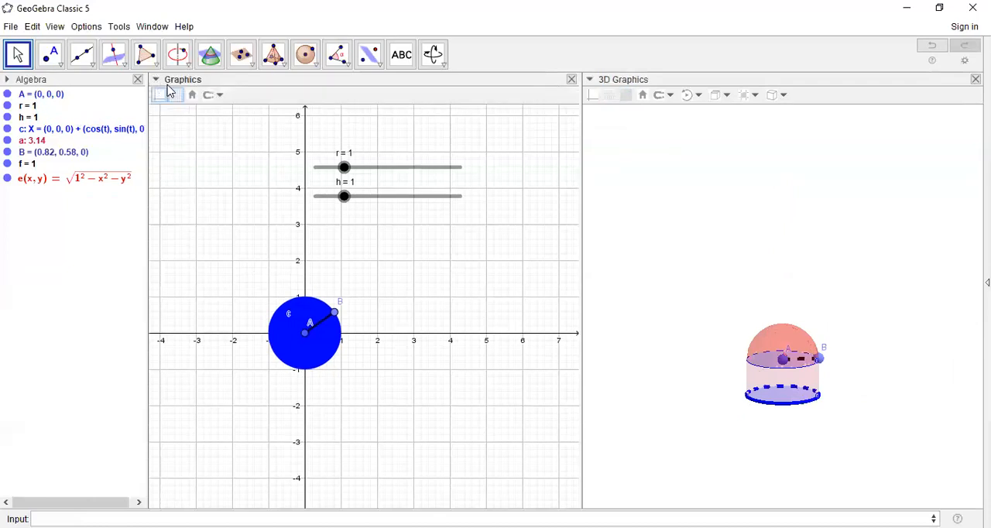
{"action": "left_click", "coordinate": [164, 95]}
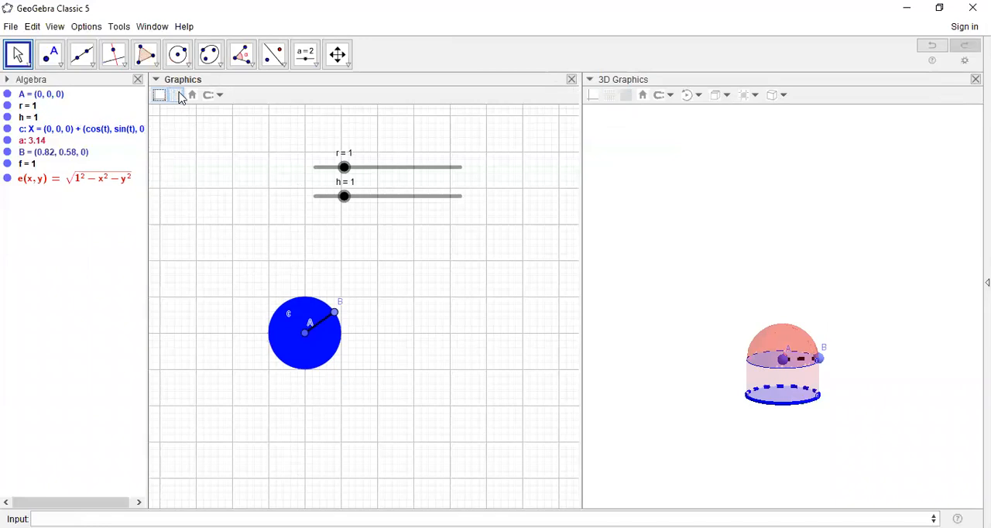
{"action": "left_click", "coordinate": [179, 96]}
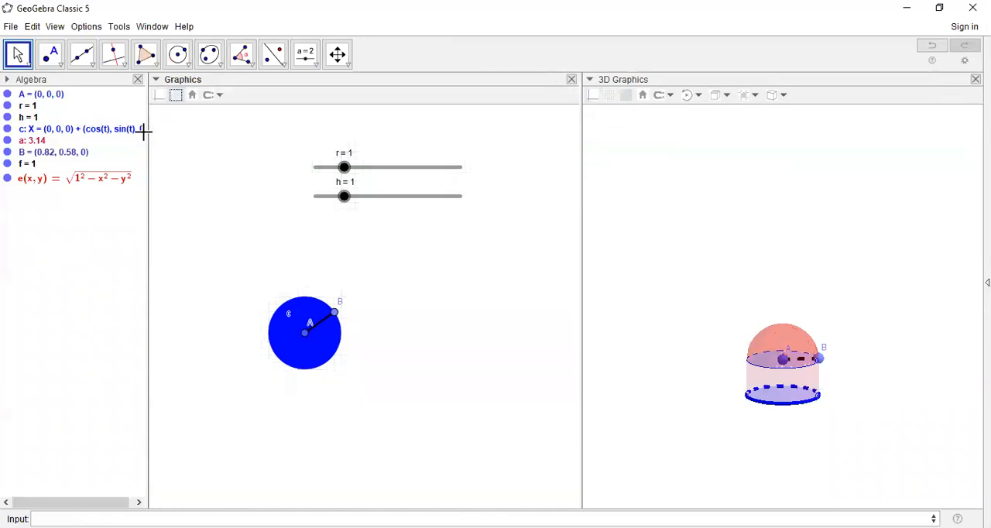
{"action": "left_click", "coordinate": [7, 130]}
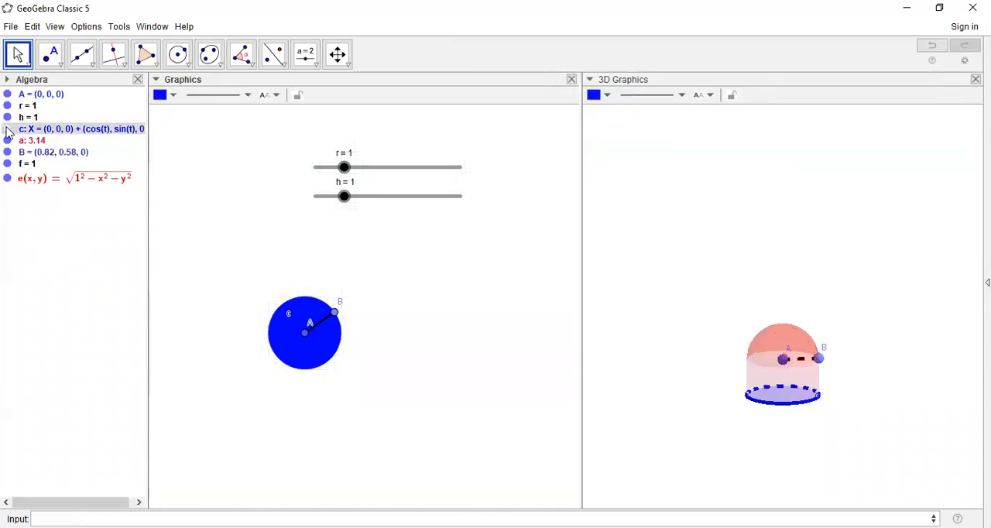
{"action": "left_click", "coordinate": [7, 129]}
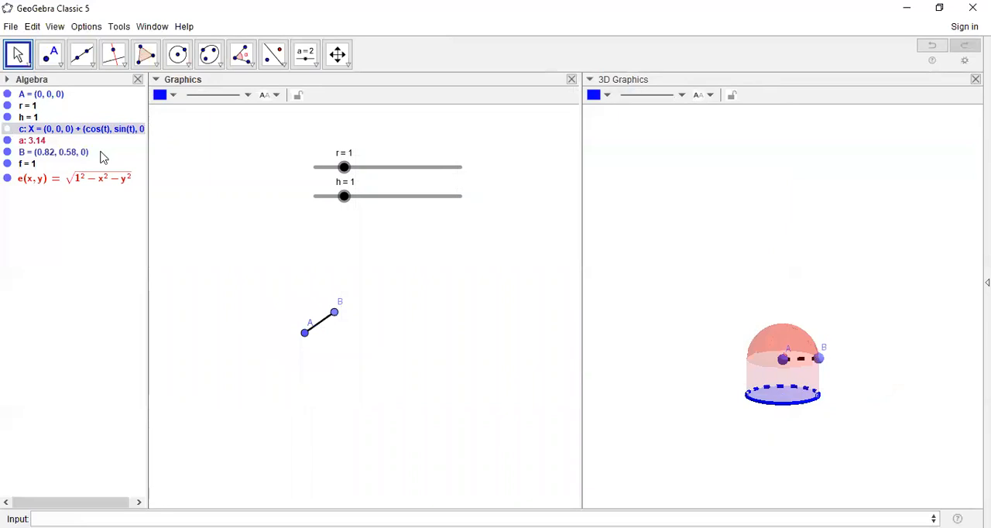
{"action": "left_click", "coordinate": [11, 130]}
{"action": "left_click", "coordinate": [8, 129]}
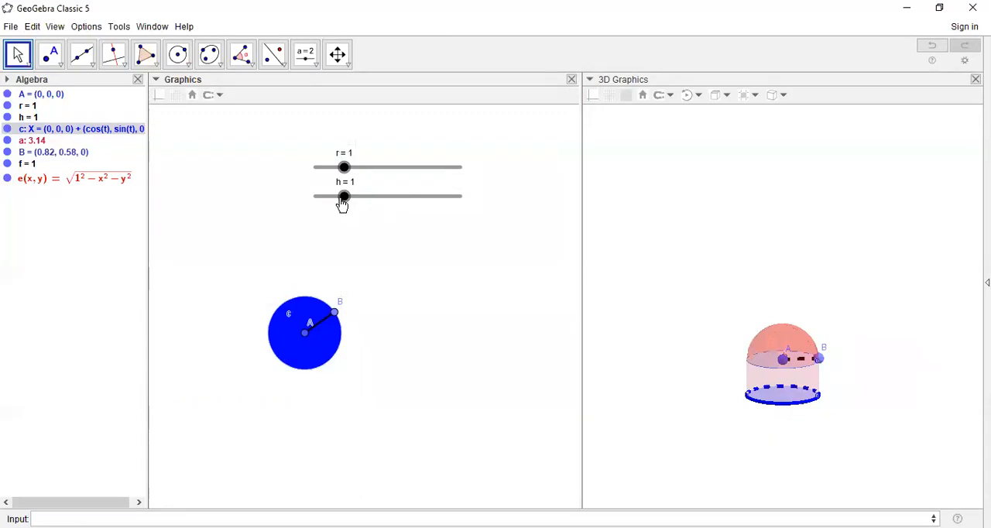
- Raise the height slider h step by step to 5 to test the cylinder
{"action": "left_click", "coordinate": [378, 206]}
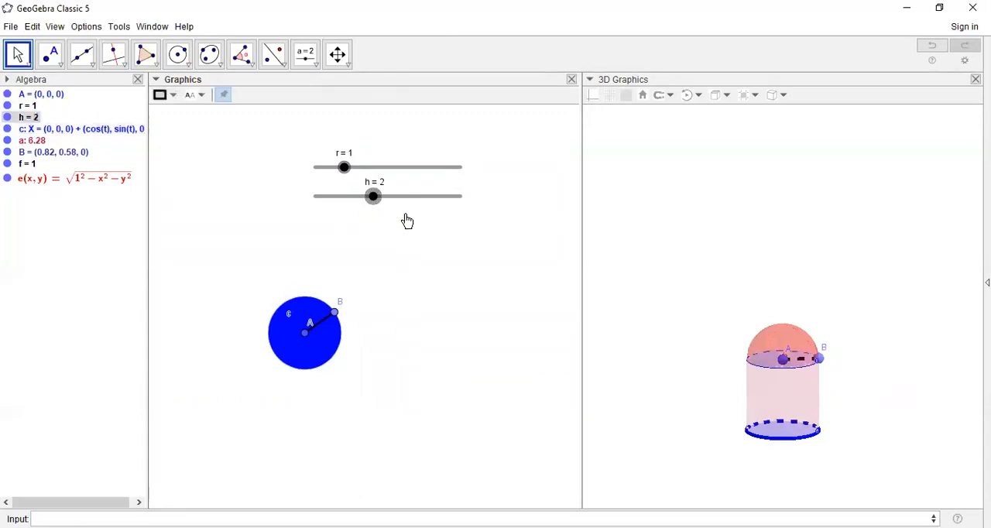
{"action": "key", "text": "Right"}
{"action": "key", "text": "Right"}
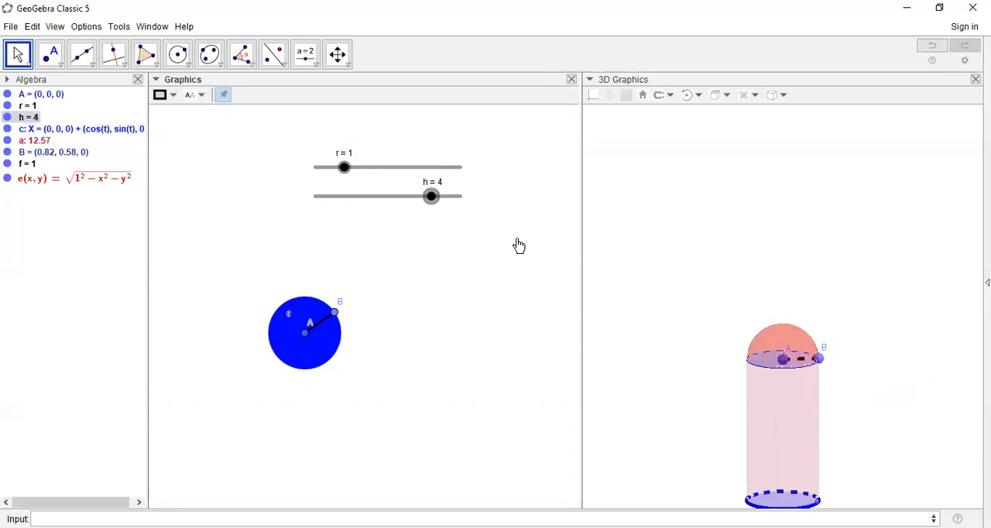
{"action": "key", "text": "Right"}
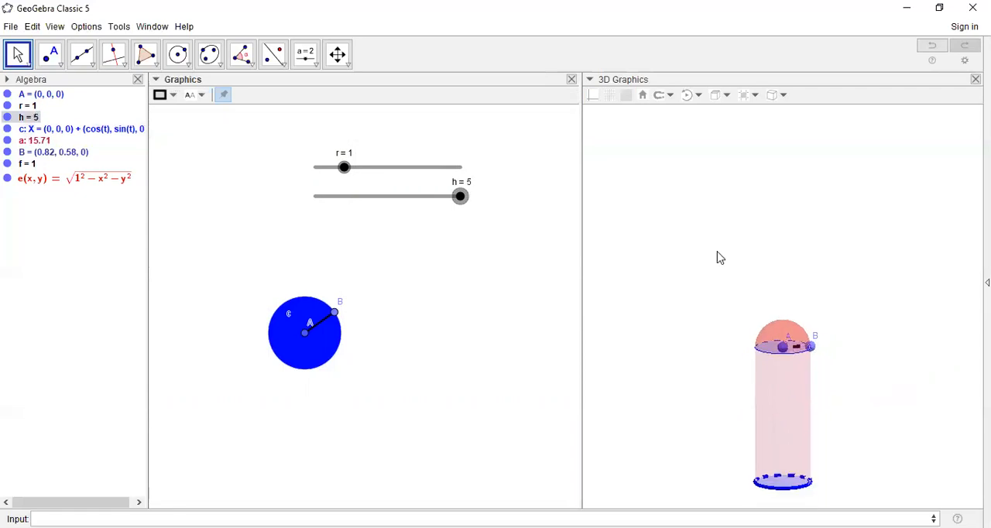
- Hide points A and B in both graphics views
{"action": "left_click", "coordinate": [7, 93]}
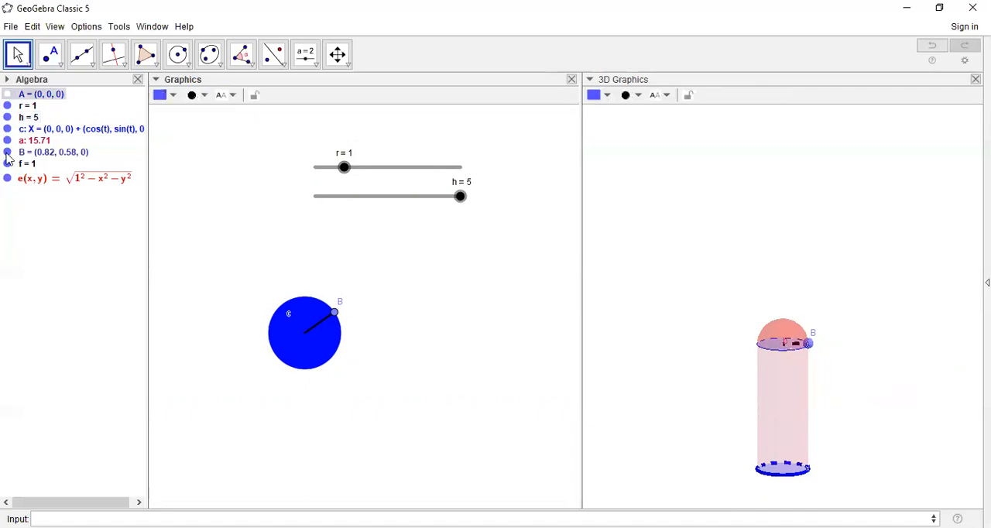
{"action": "left_click", "coordinate": [7, 153]}
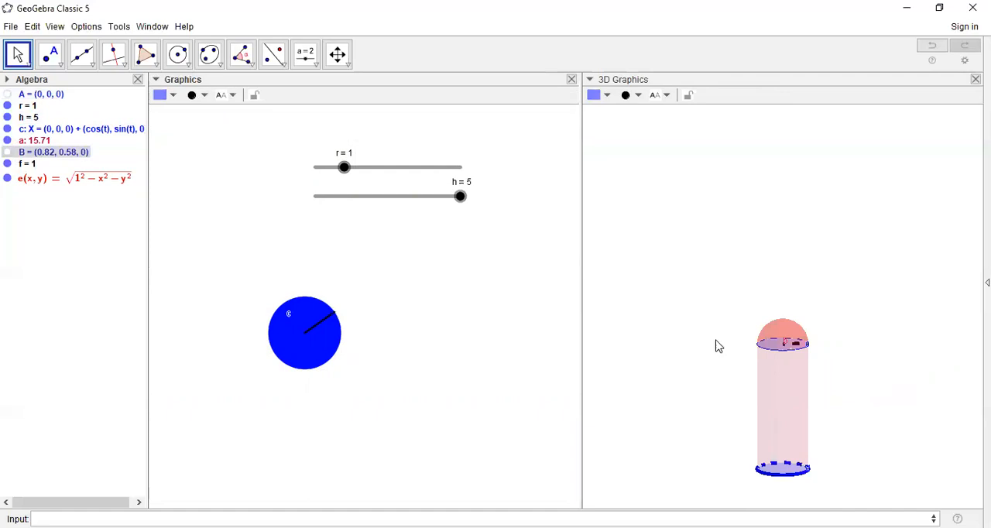
- Test the solid's proportions by raising slider r to 5 and setting slider h to 2
{"action": "left_click", "coordinate": [378, 169]}
{"action": "key", "text": "Right"}
{"action": "key", "text": "Right"}
{"action": "key", "text": "Right"}
{"action": "key", "text": "Right"}
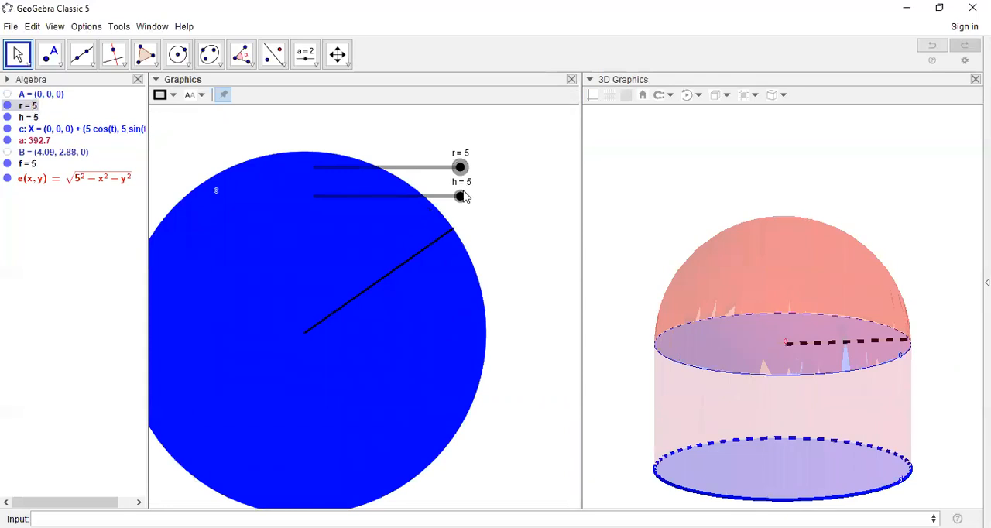
{"action": "left_click", "coordinate": [368, 196]}
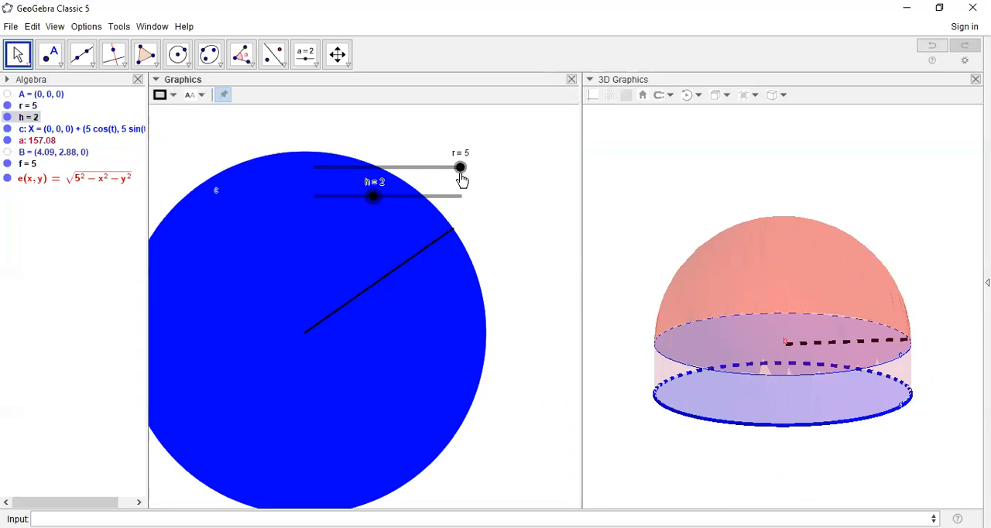
- Set the radius slider r to 2 and the height slider h to 5
{"action": "left_click", "coordinate": [403, 171]}
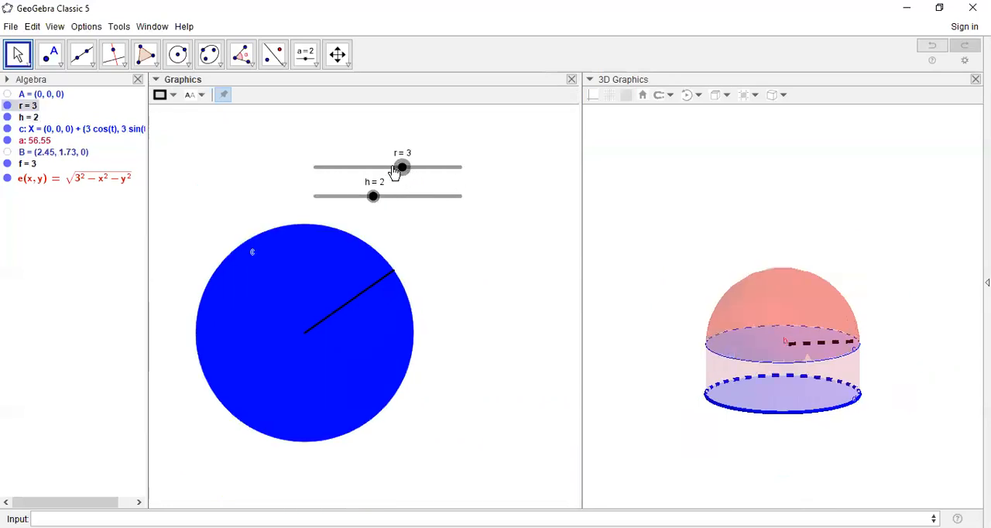
{"action": "left_click", "coordinate": [376, 170]}
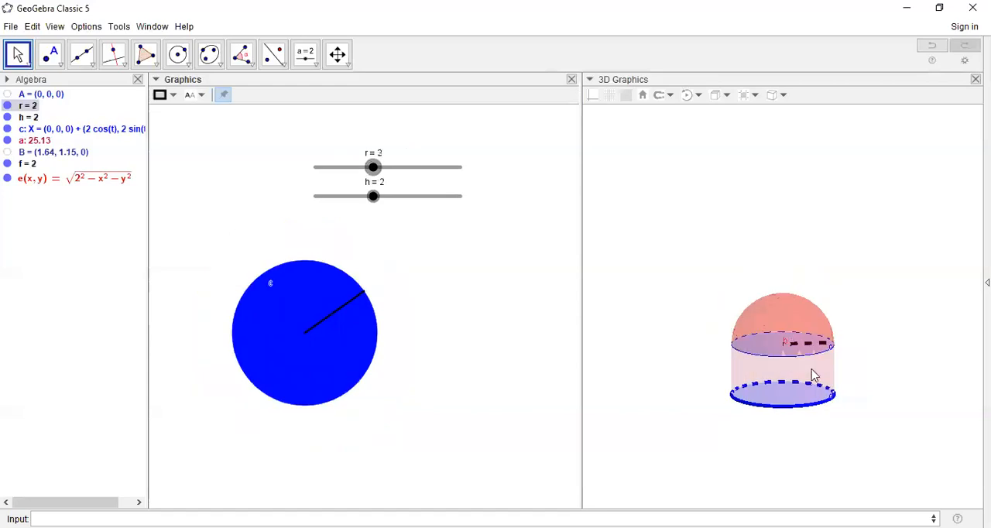
{"action": "left_click_drag", "start_coordinate": [806, 391], "coordinate": [802, 366]}
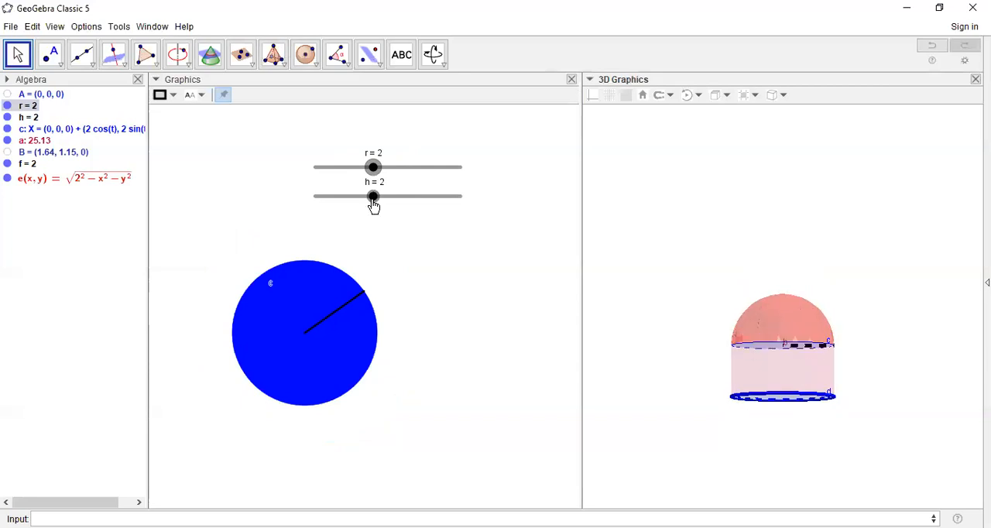
{"action": "left_click_drag", "start_coordinate": [372, 201], "coordinate": [489, 206]}
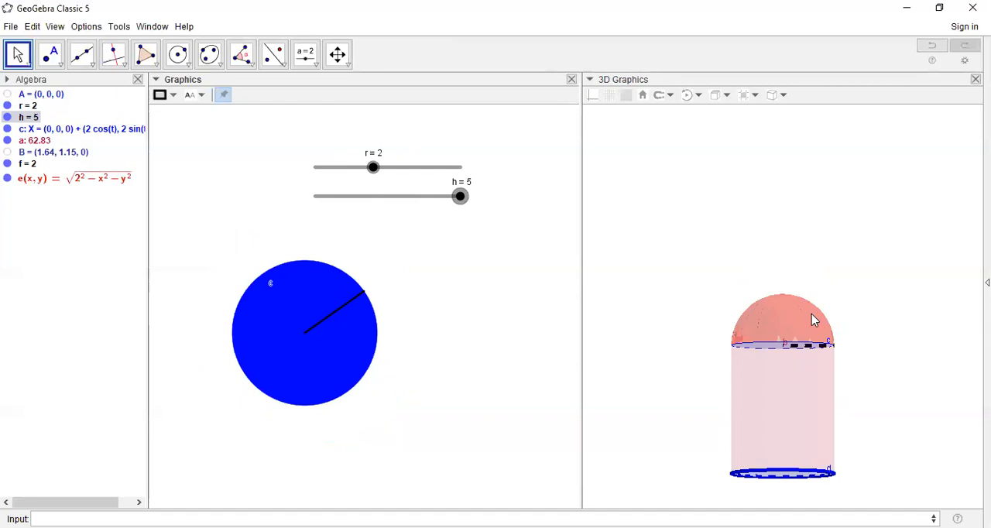
{"action": "left_click", "coordinate": [11, 27]}
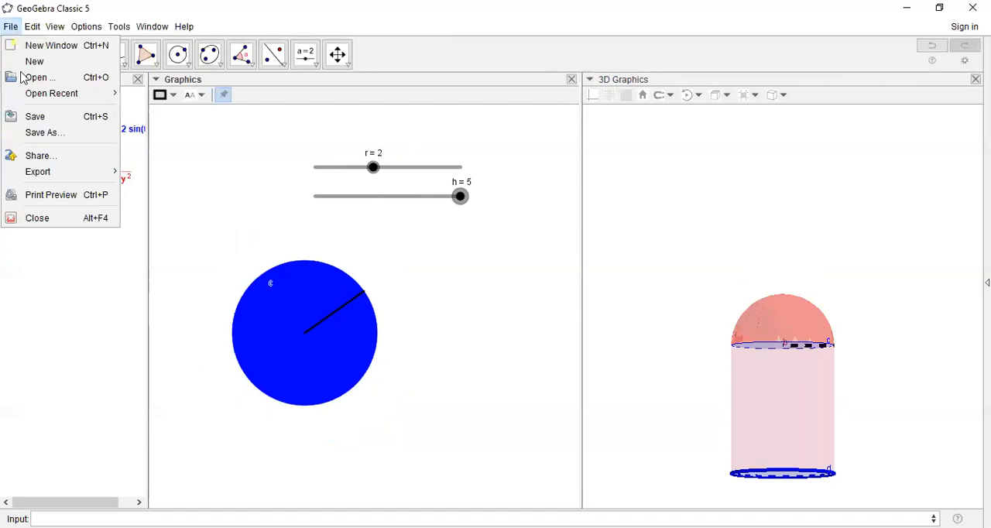
{"action": "mouse_move", "coordinate": [38, 177]}
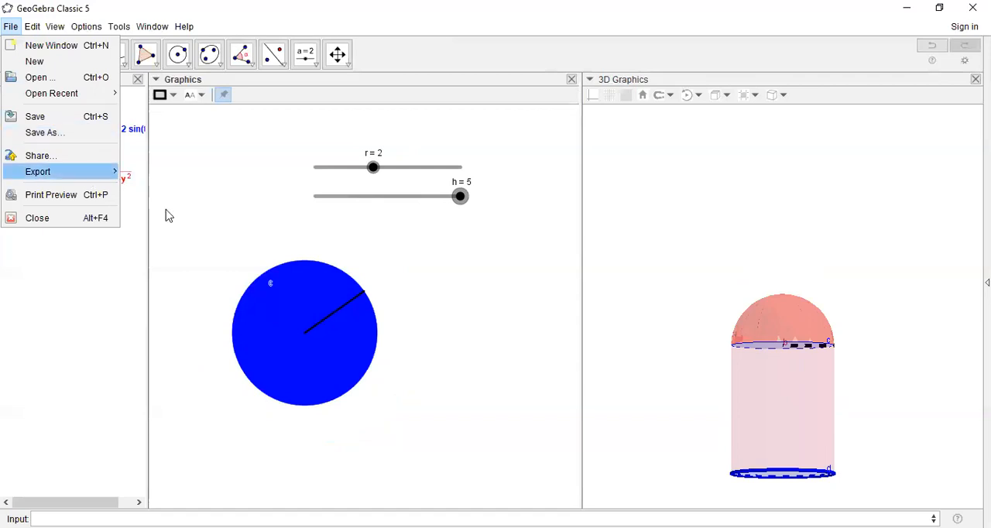
{"action": "mouse_move", "coordinate": [77, 172]}
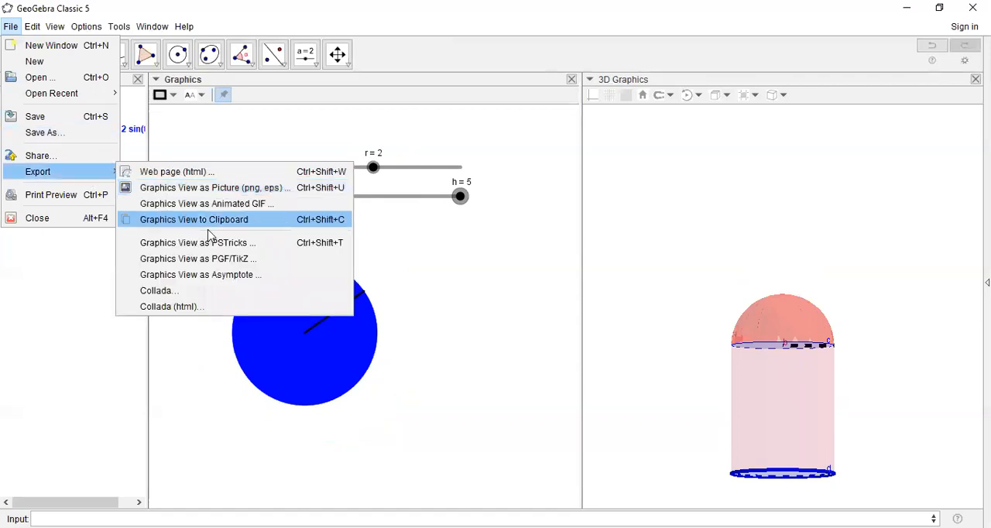
{"action": "left_click", "coordinate": [496, 300]}
{"action": "left_click", "coordinate": [550, 267]}
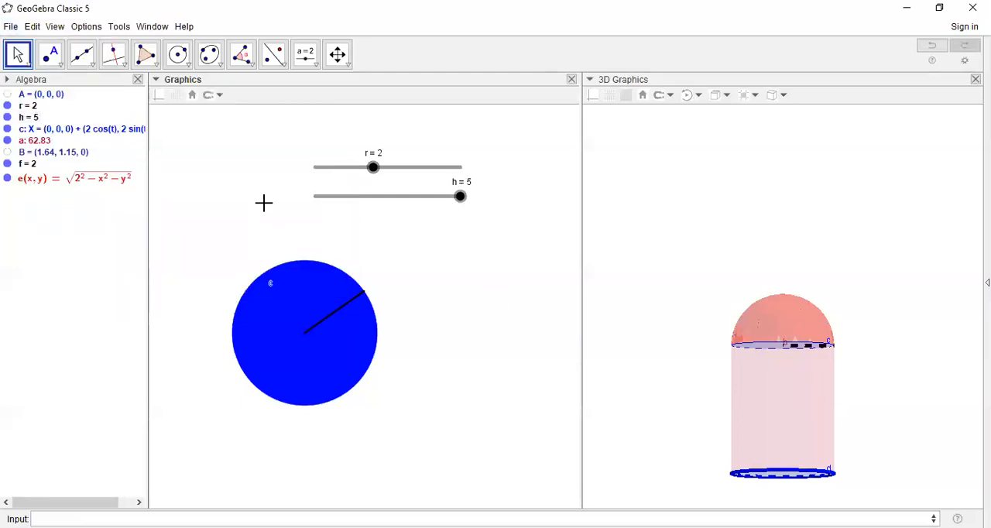
{"action": "left_click", "coordinate": [320, 64]}
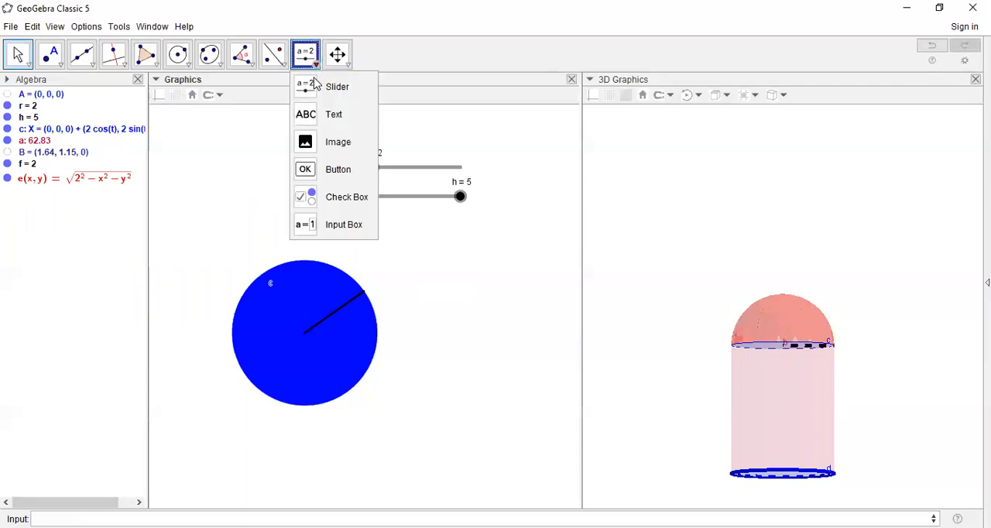
{"action": "left_click", "coordinate": [319, 118]}
{"action": "left_click", "coordinate": [437, 245]}
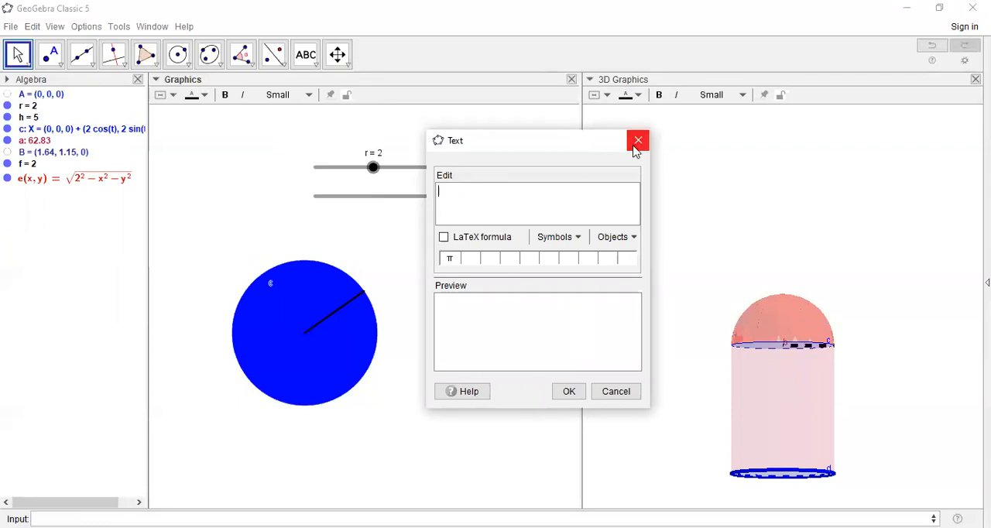
{"action": "key", "text": "Escape"}
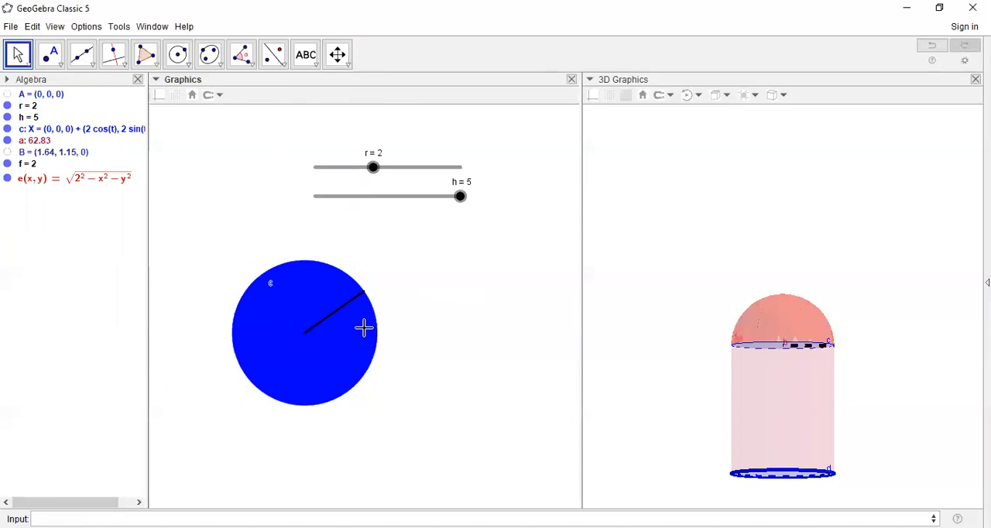